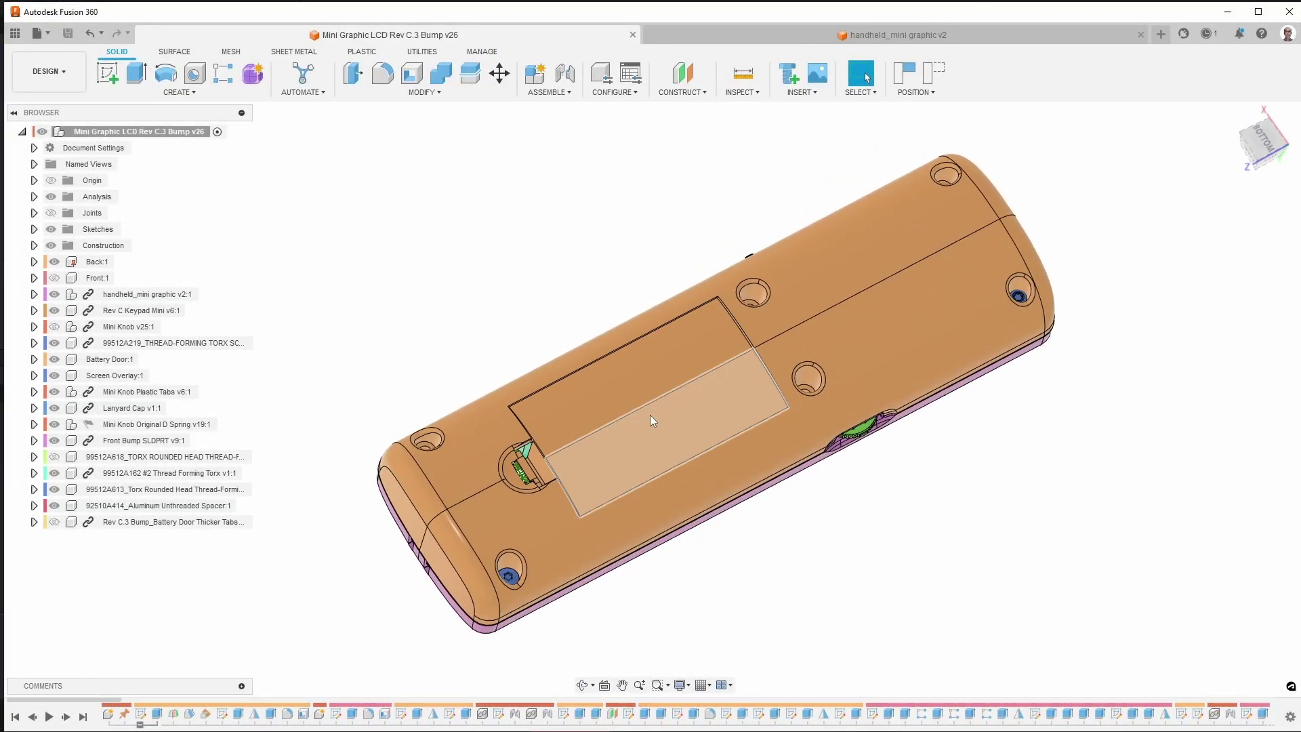
Select the outer face of the battery door on the case underside model.
click(649, 423)
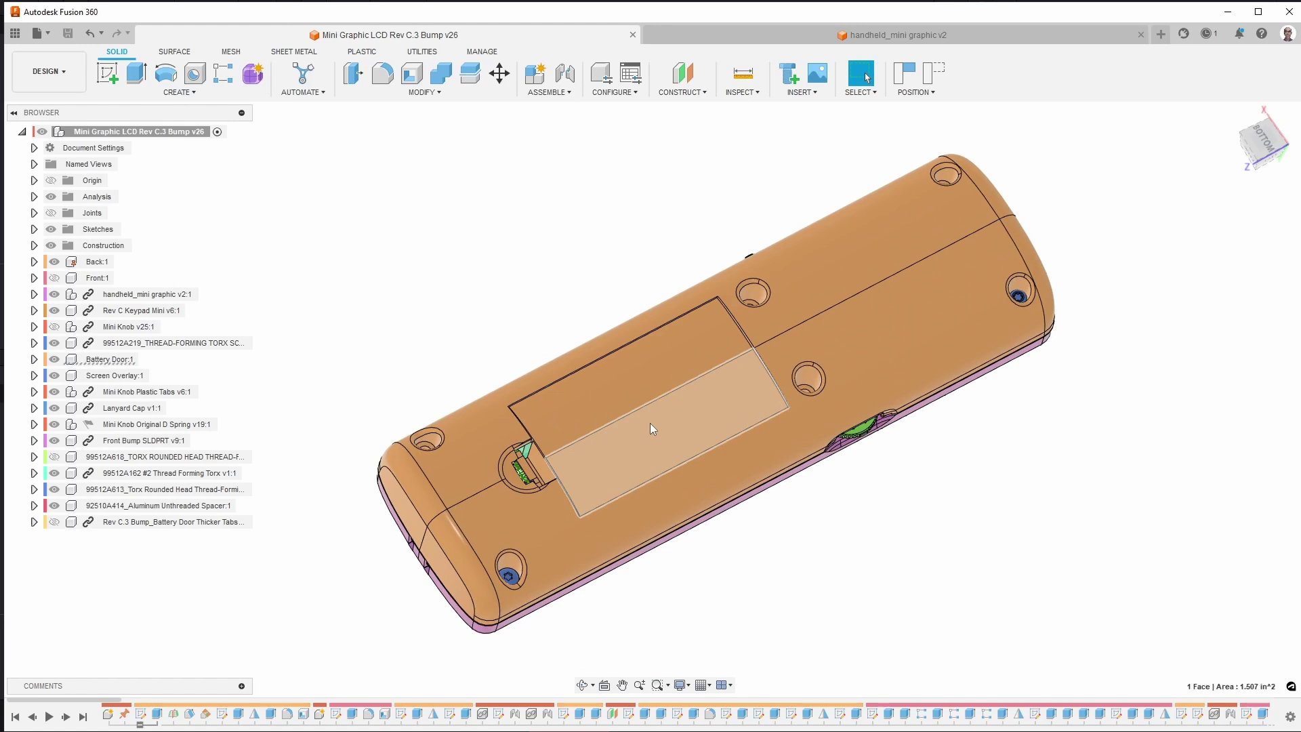
Isolate Battery Door:1 and orbit to a side view of its plate, tabs and latch.
right_click(90, 364)
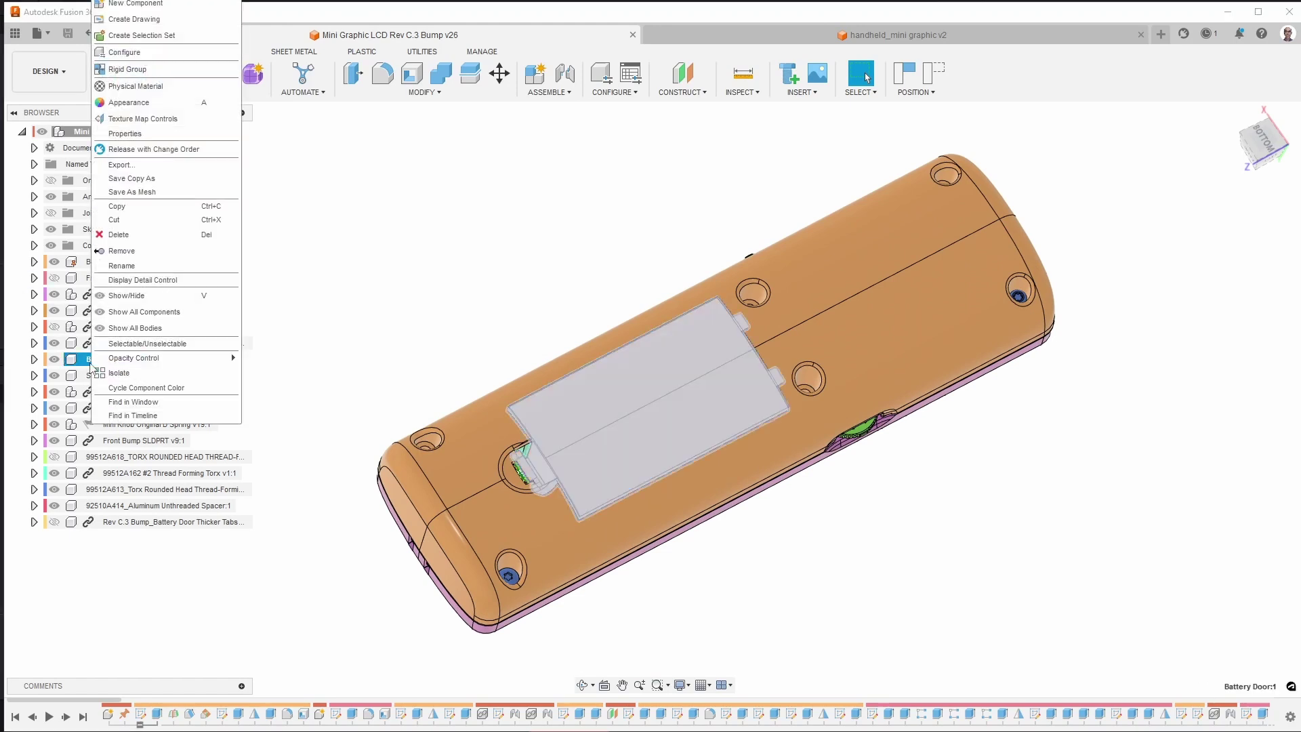
click(115, 373)
click(829, 553)
shift+middle_drag(829, 552, 550, 393)
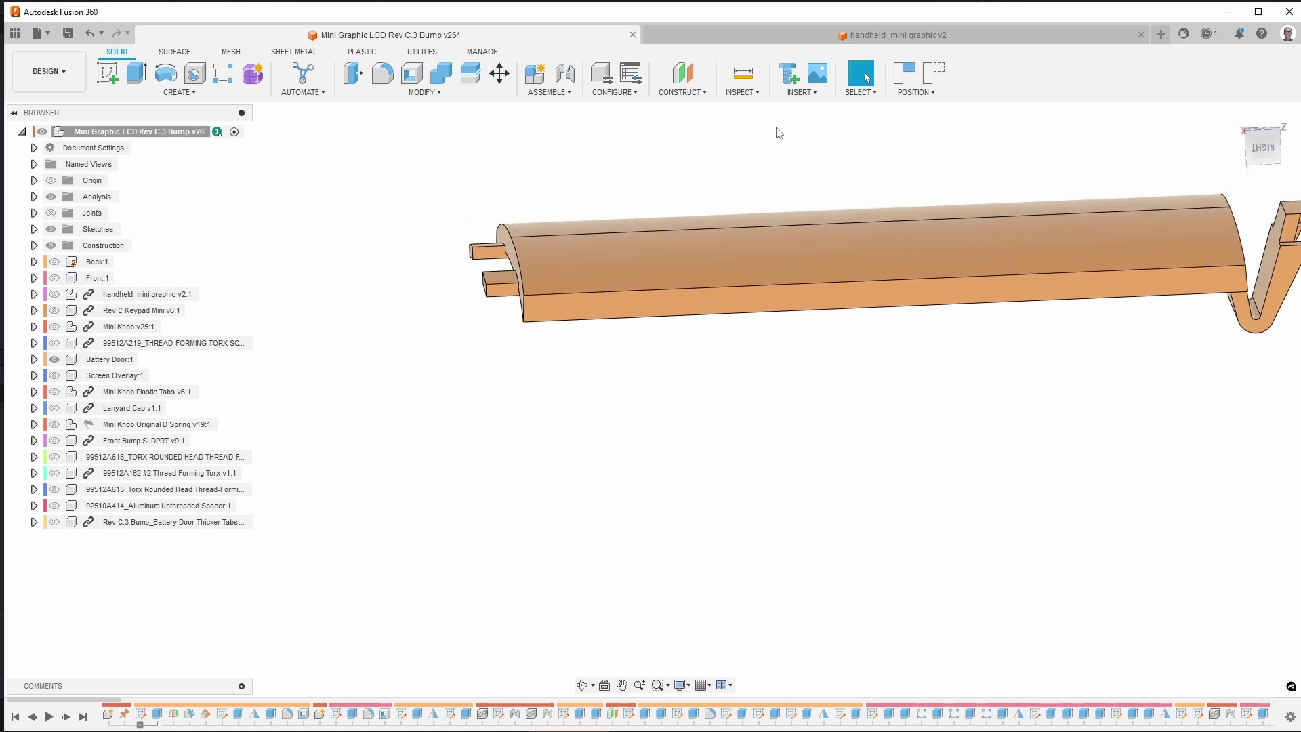
click(742, 92)
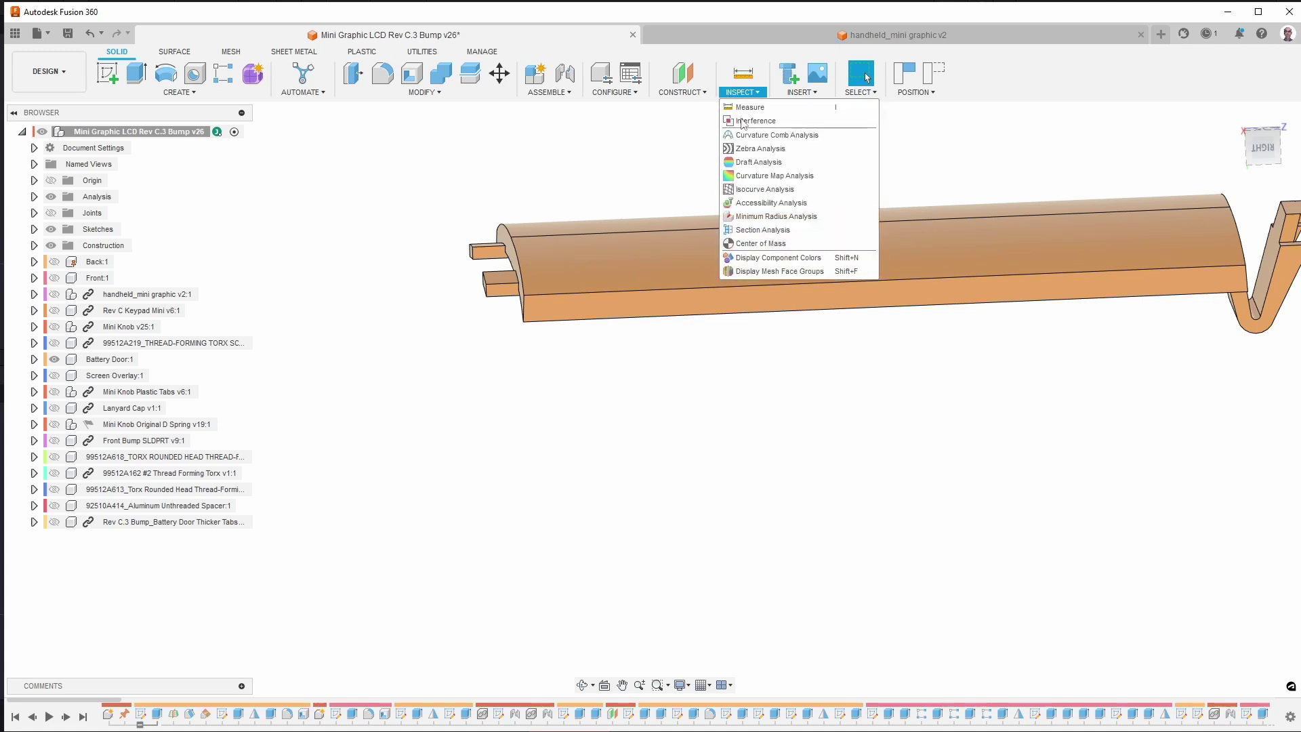
Cut a YZ-plane section analysis through the battery door at -0.297 in.
click(743, 233)
shift+middle_drag(719, 273, 1054, 508)
click(1176, 546)
shift+middle_drag(1168, 546, 1137, 586)
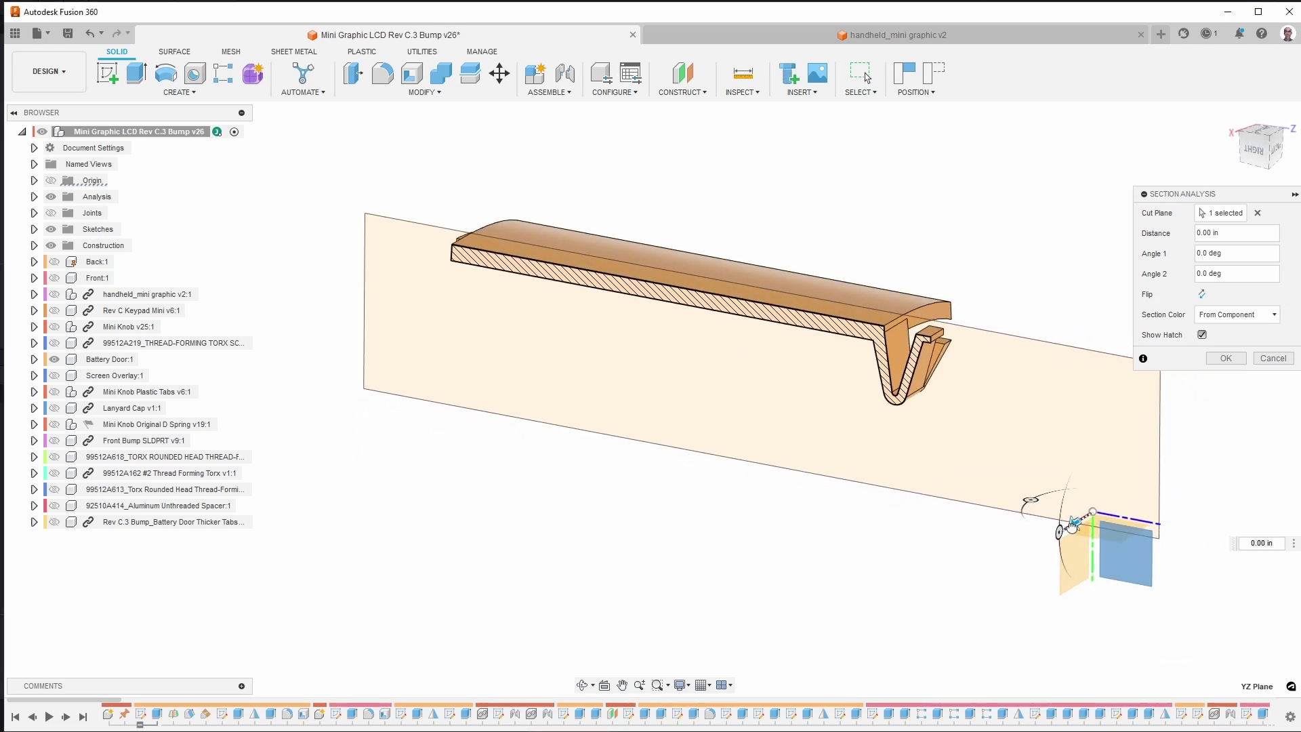
drag(1072, 523, 1095, 493)
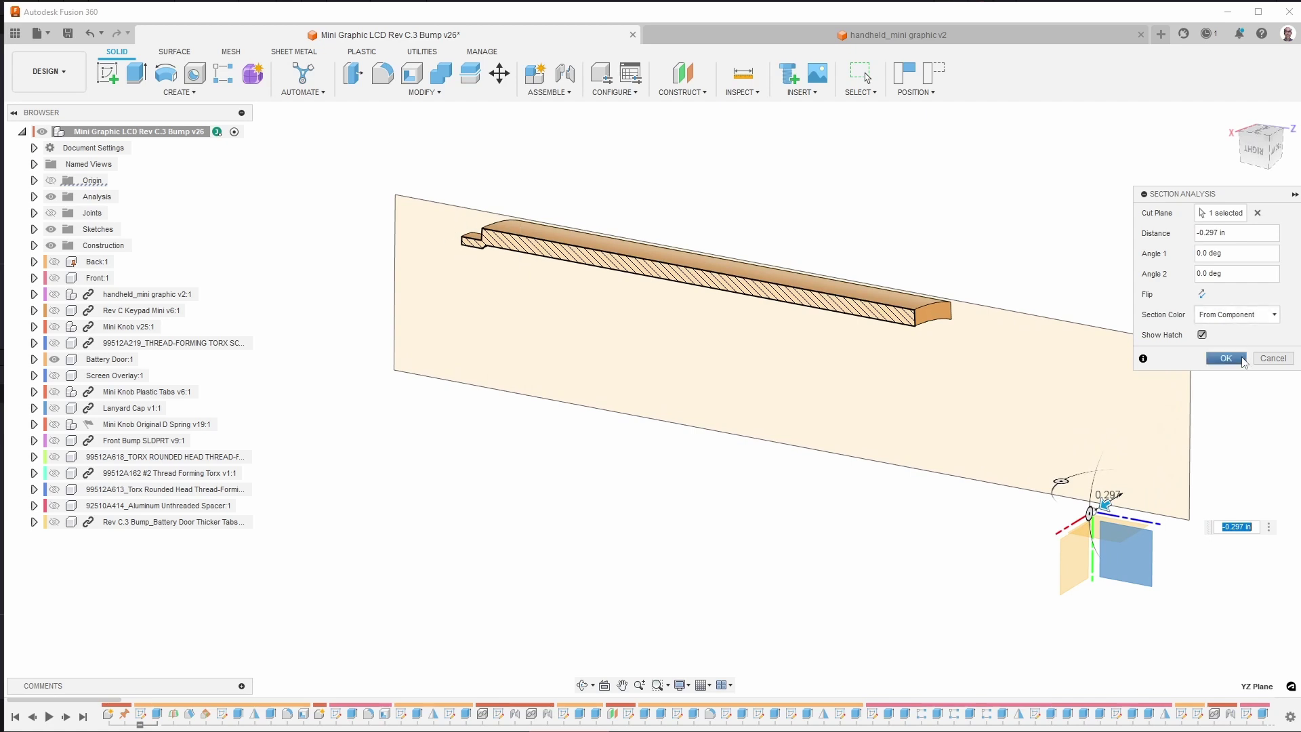
click(1244, 361)
scroll(897, 354, up, 8)
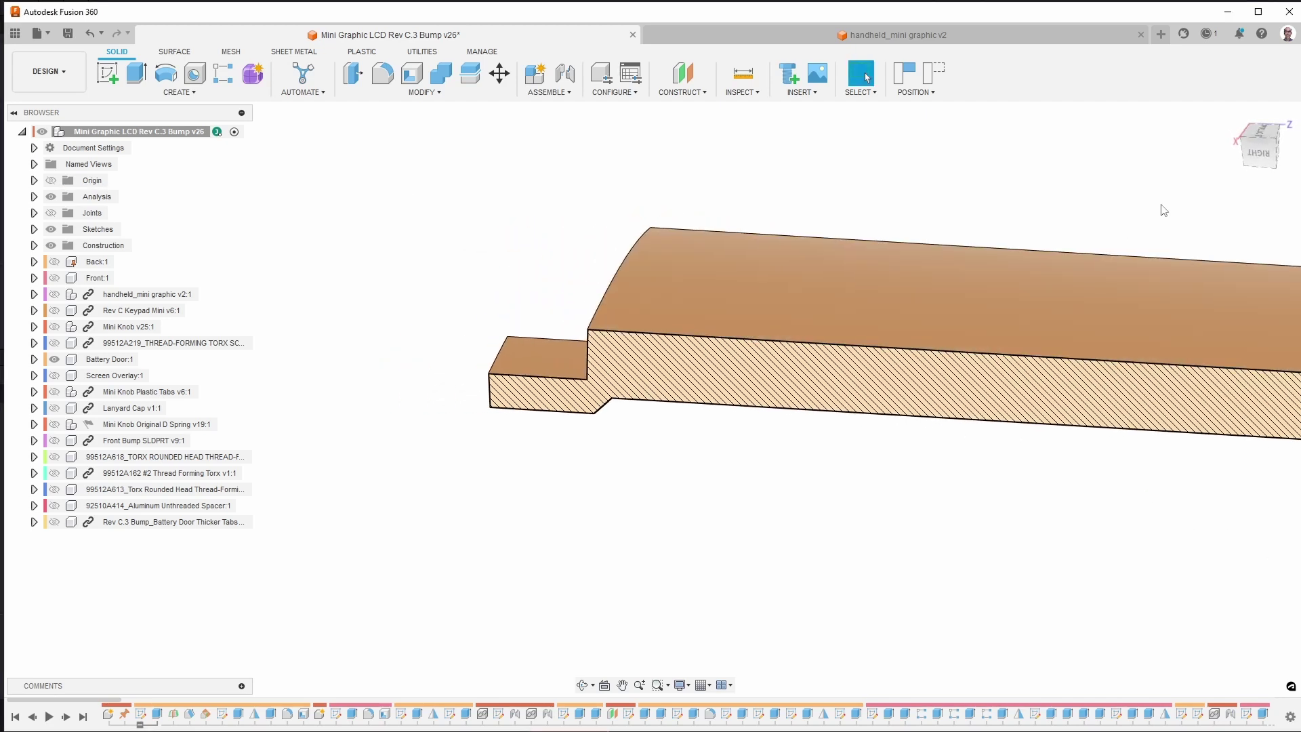
click(1257, 154)
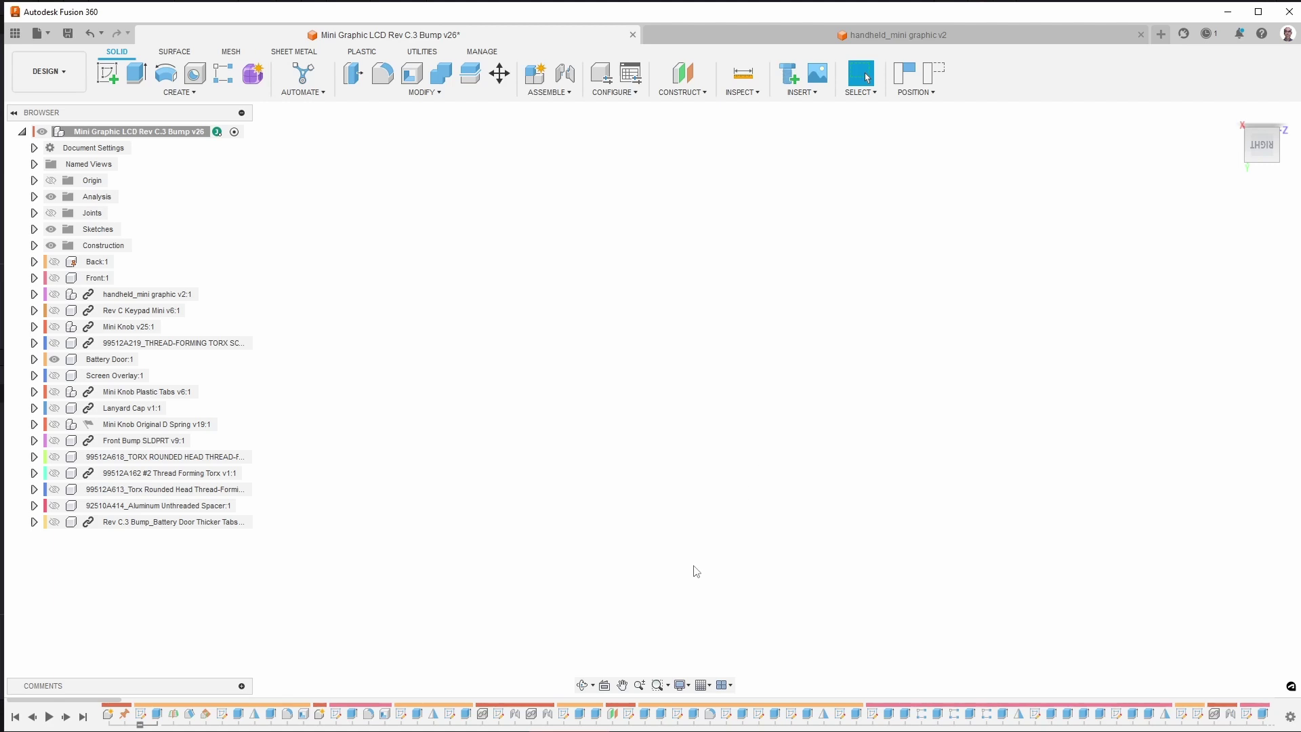
scroll(697, 567, down, 3)
scroll(857, 221, up, 6)
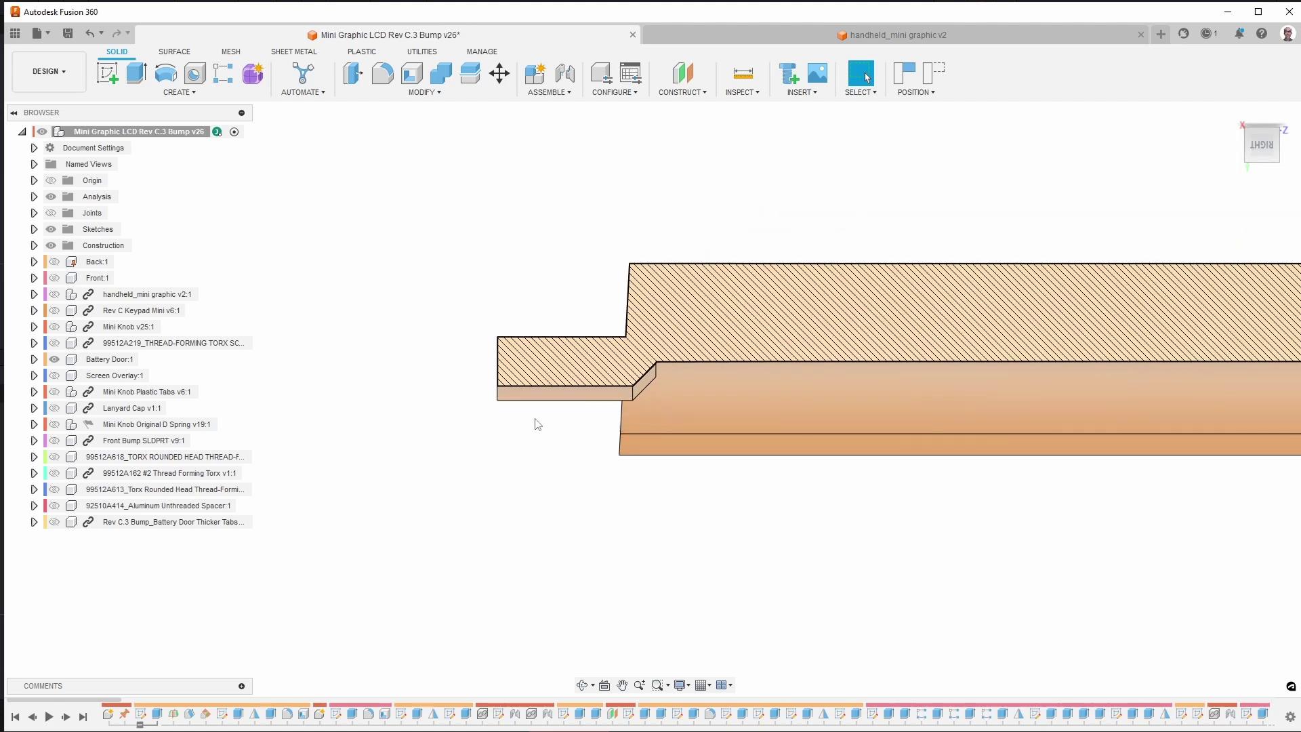
scroll(538, 425, up, 2)
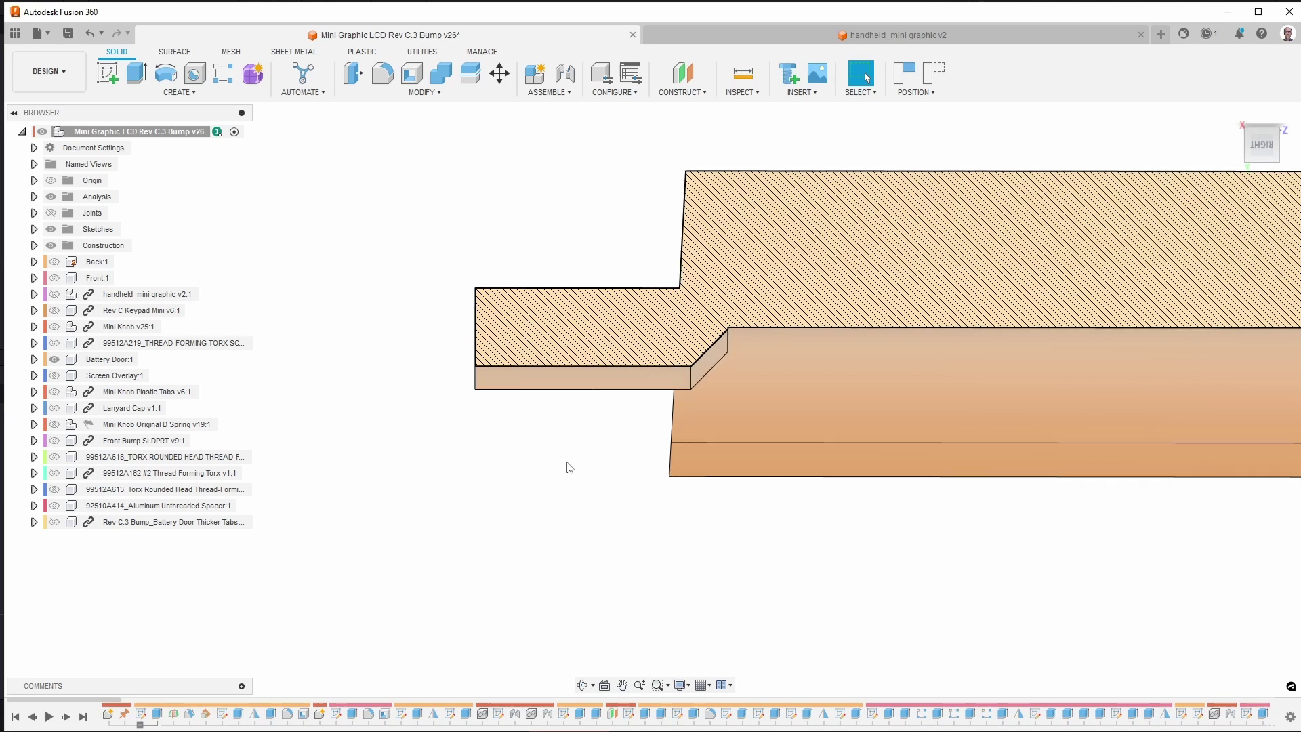
shift+middle_drag(566, 465, 694, 292)
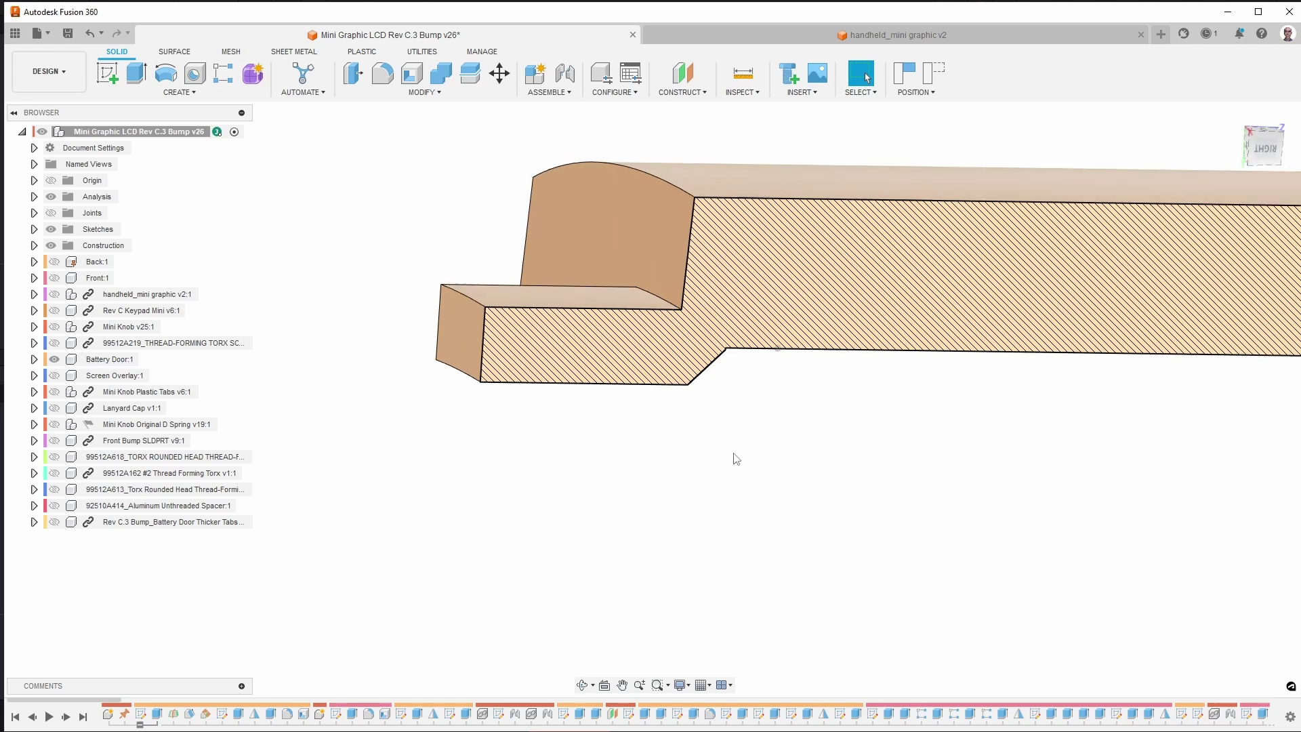
shift+middle_drag(732, 456, 679, 479)
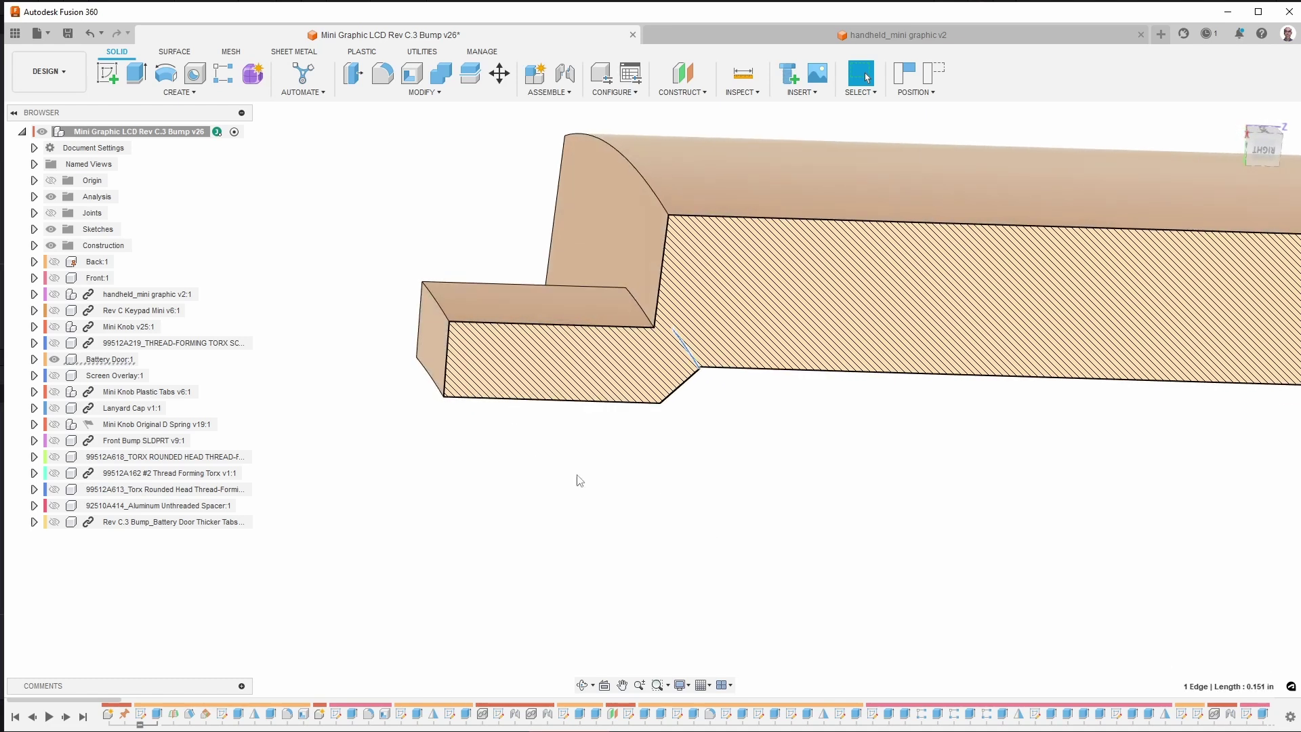
shift+middle_drag(621, 494, 691, 407)
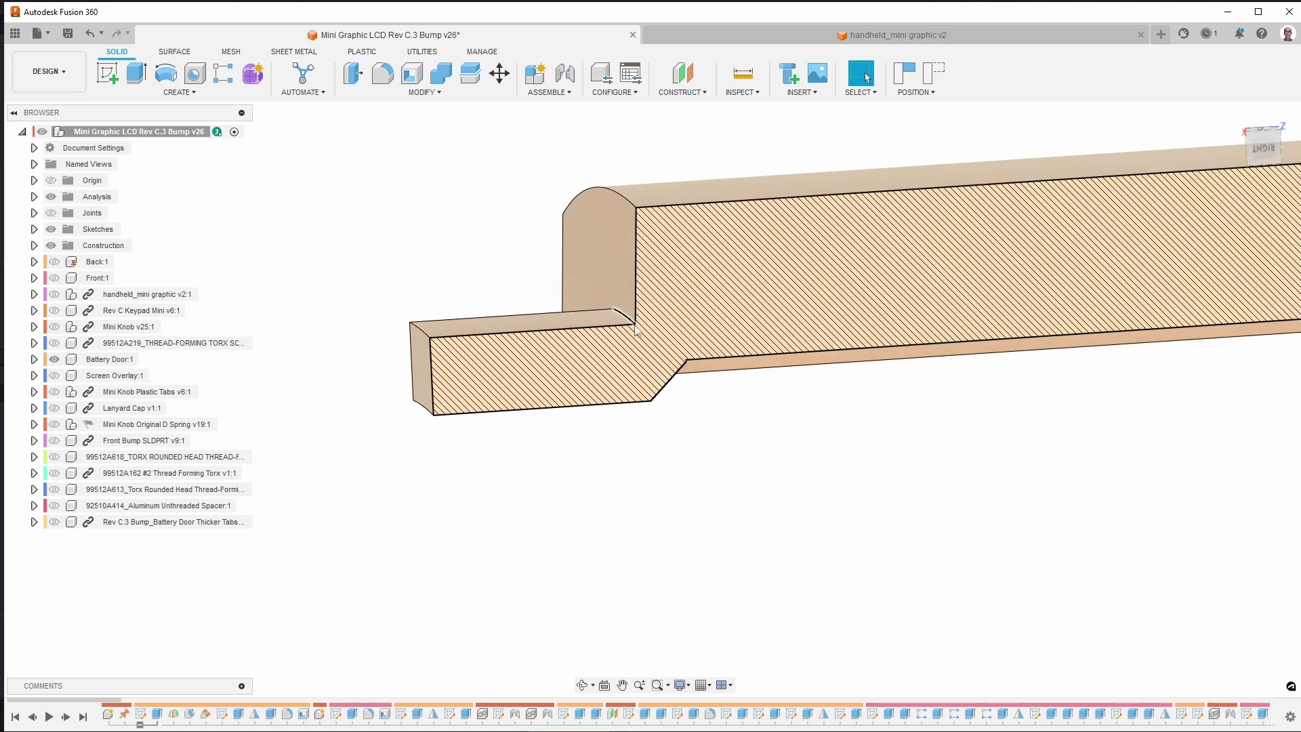
shift+middle_drag(698, 424, 630, 327)
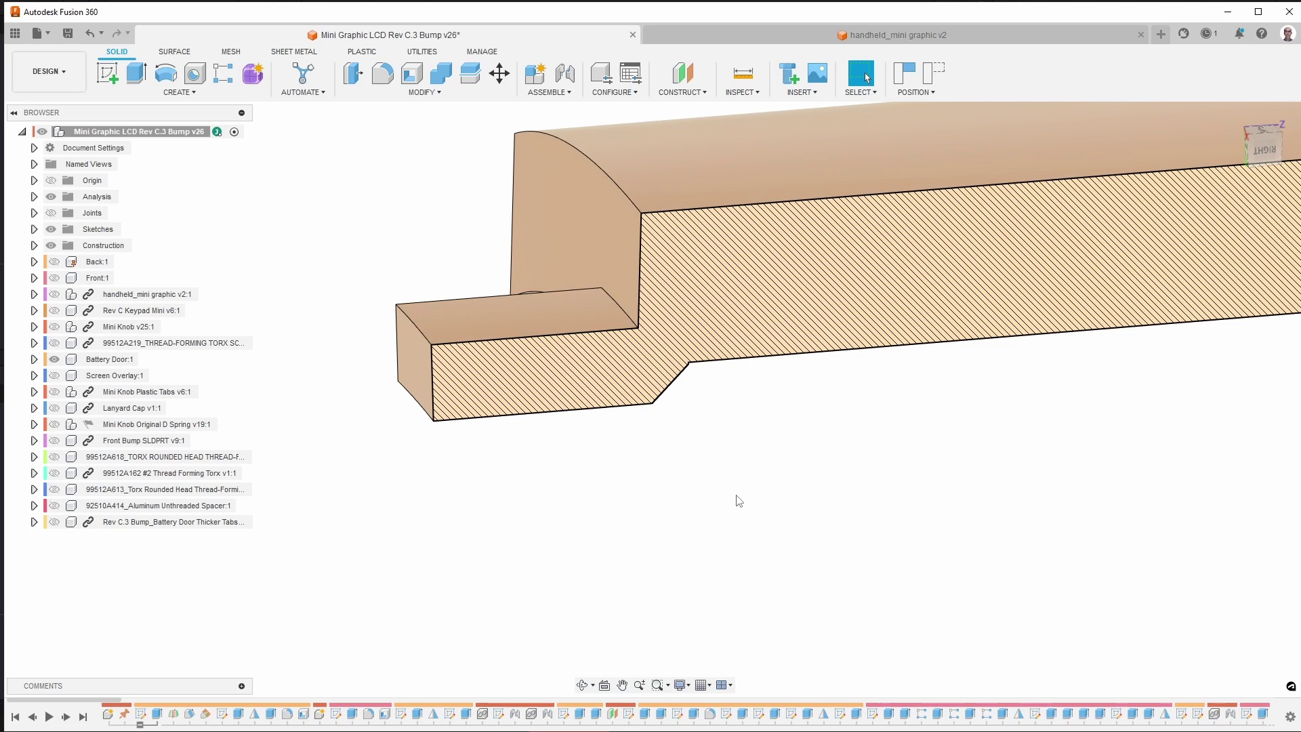
shift+middle_drag(739, 501, 726, 472)
click(697, 391)
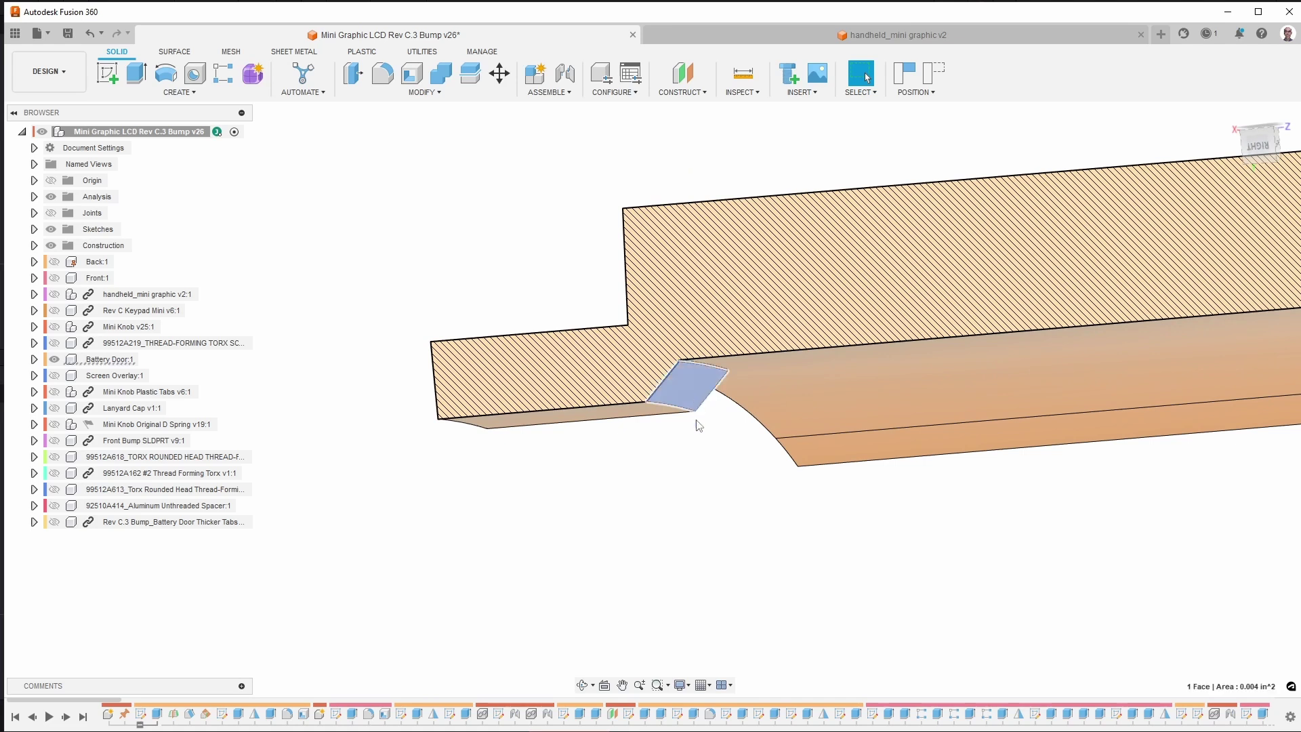
shift+middle_drag(679, 390, 772, 367)
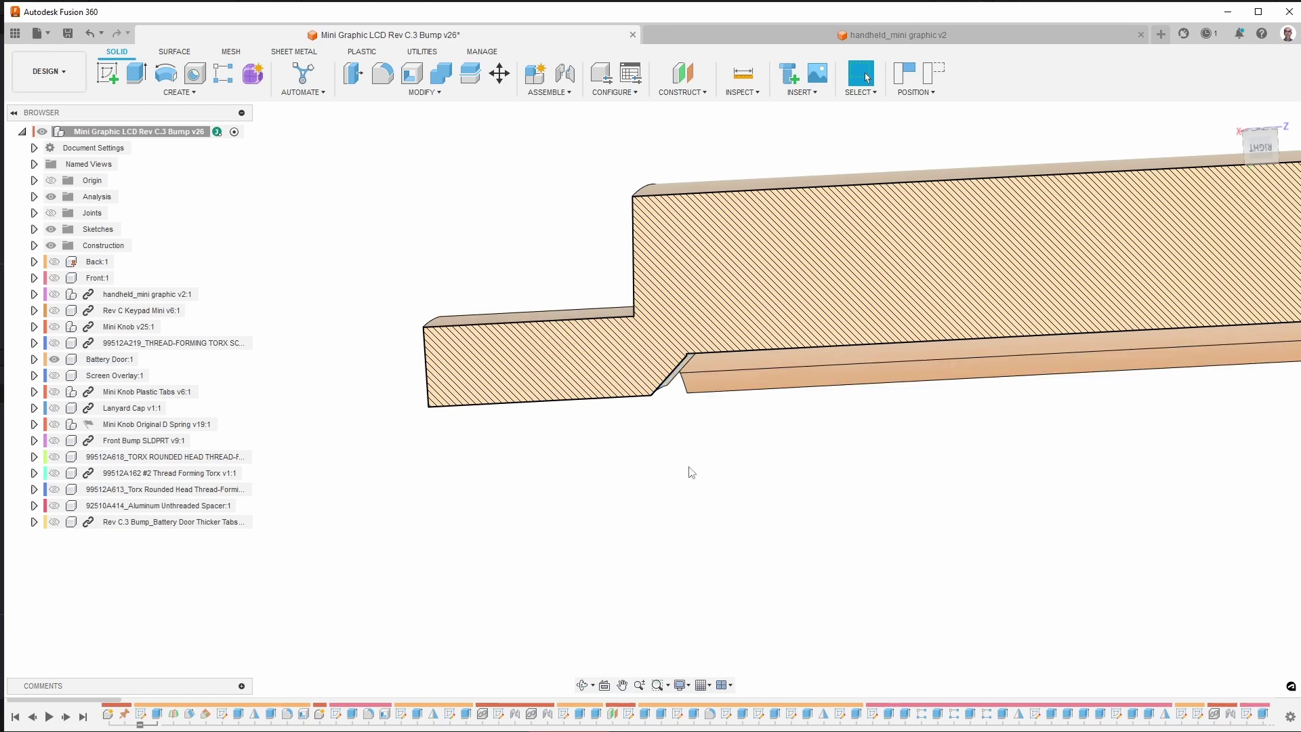
shift+middle_drag(691, 473, 524, 485)
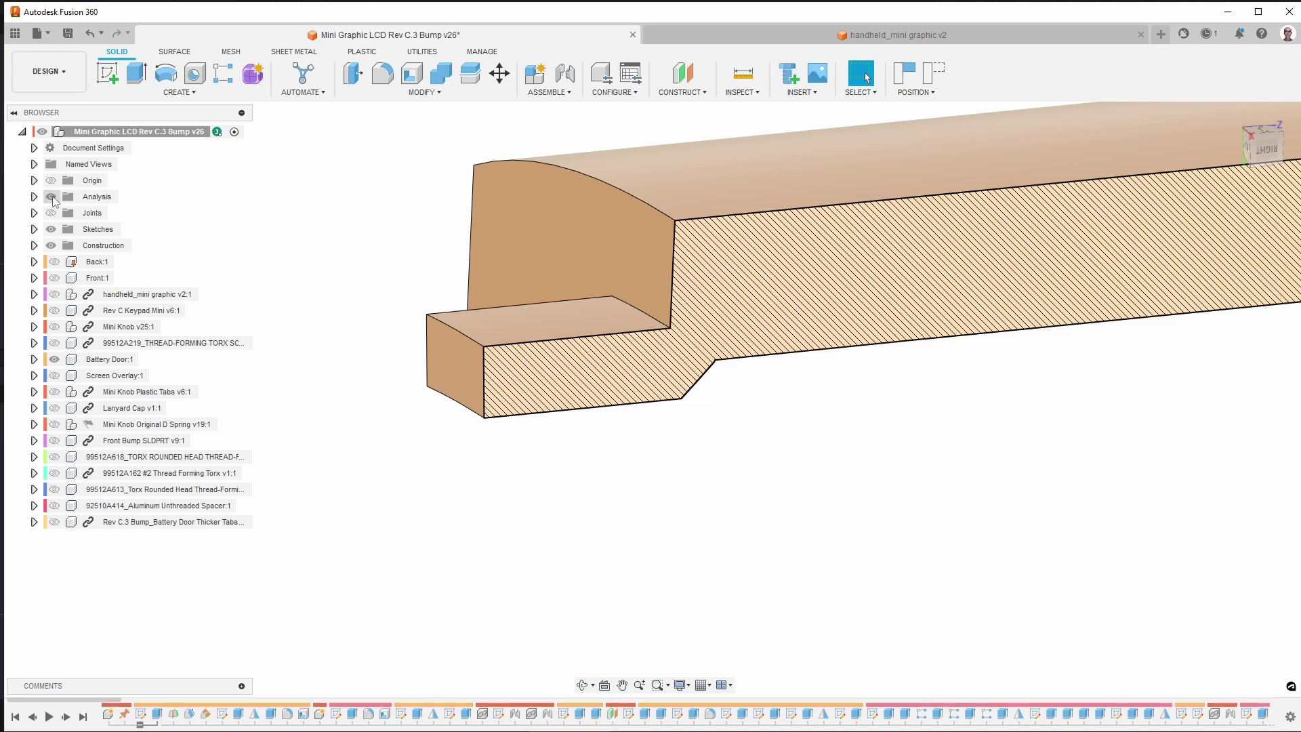
click(52, 197)
Tilt the view of the door tabs and turn Back:1 visibility back on.
shift+middle_drag(437, 522, 657, 366)
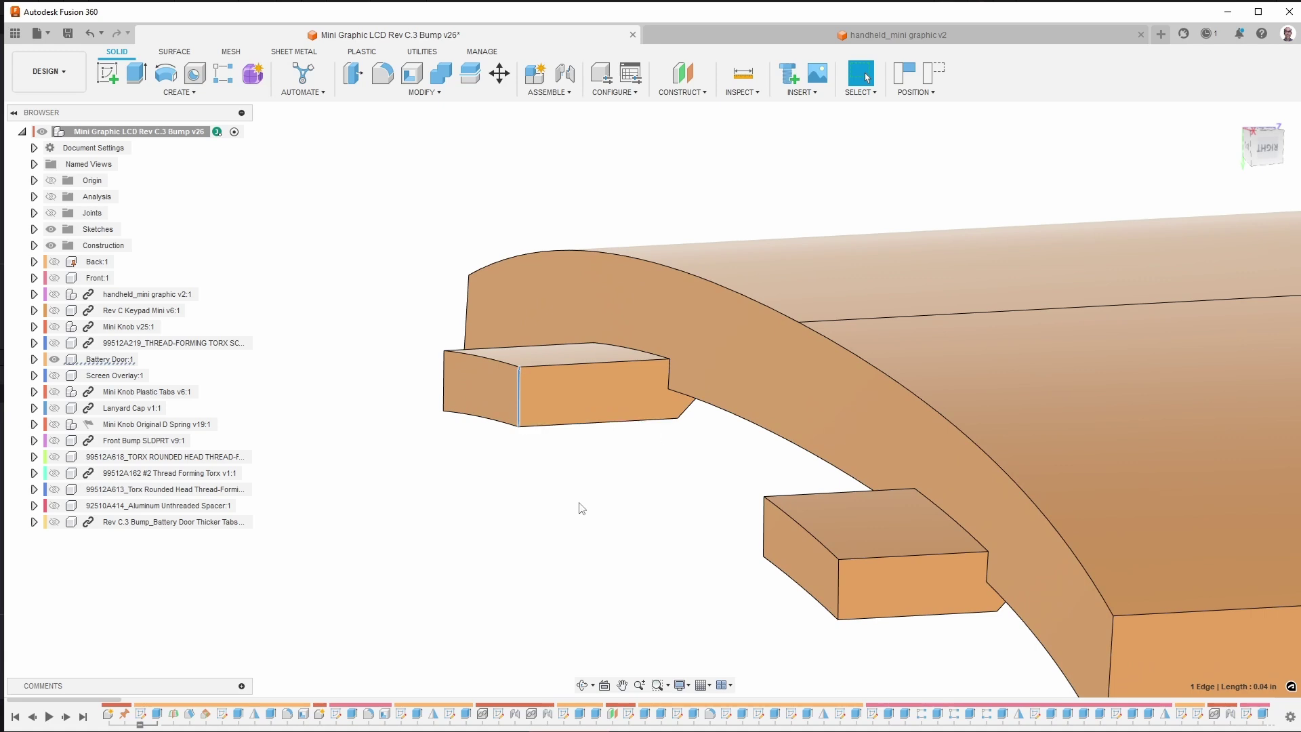
scroll(579, 504, down, 2)
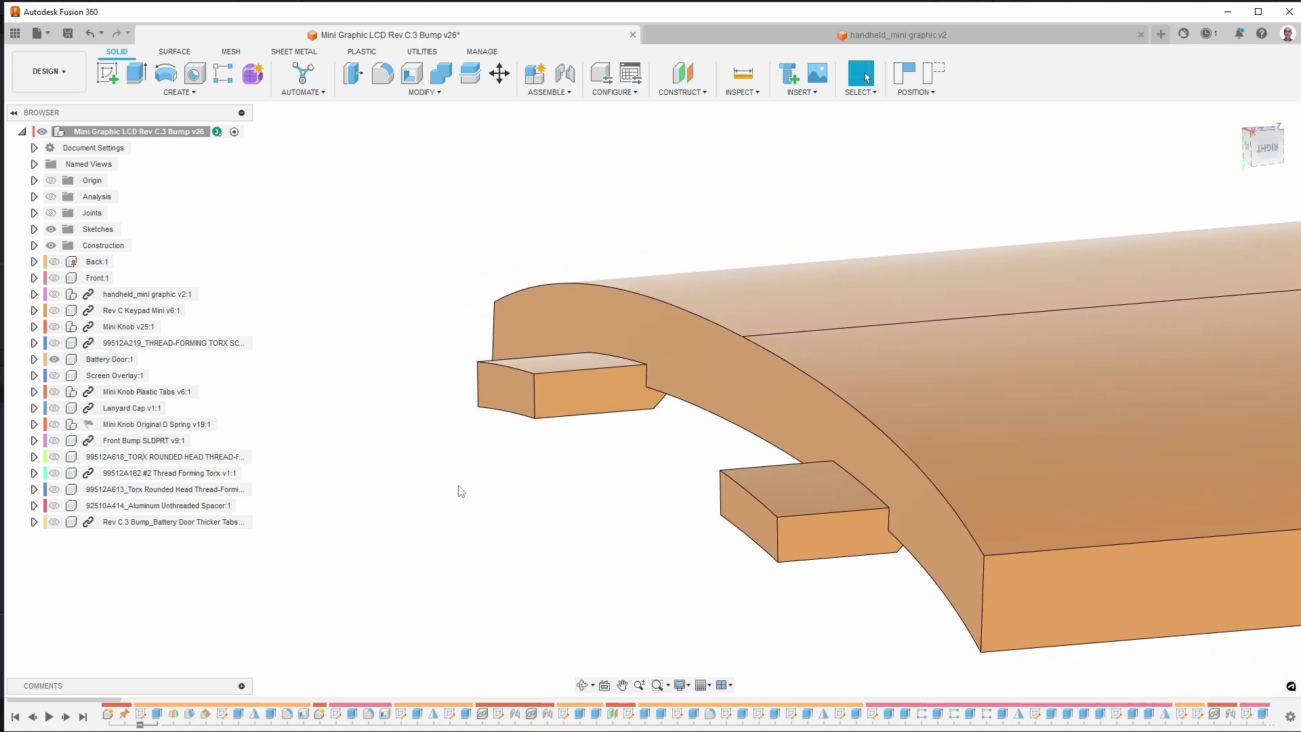
click(54, 262)
Zoom and orbit to a top view of the back case's tab slots.
scroll(445, 440, up, 8)
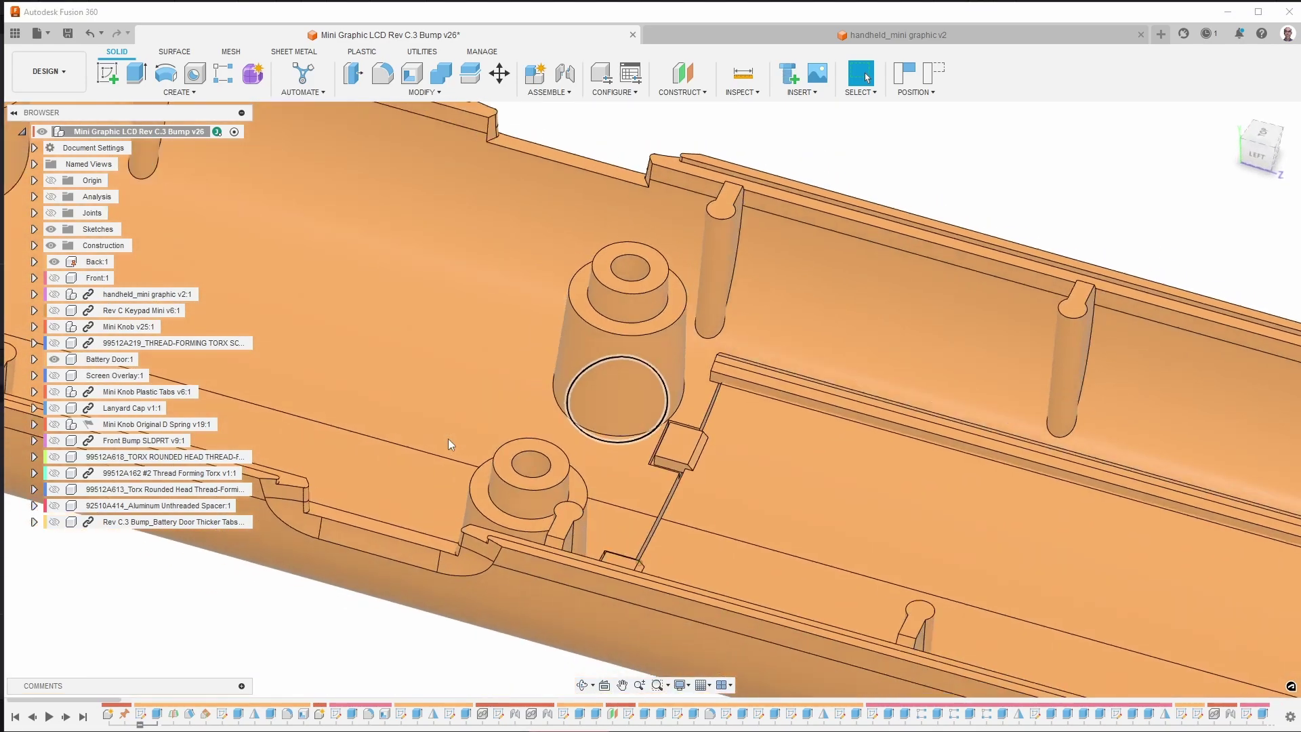
shift+middle_drag(448, 438, 909, 447)
scroll(890, 498, up, 6)
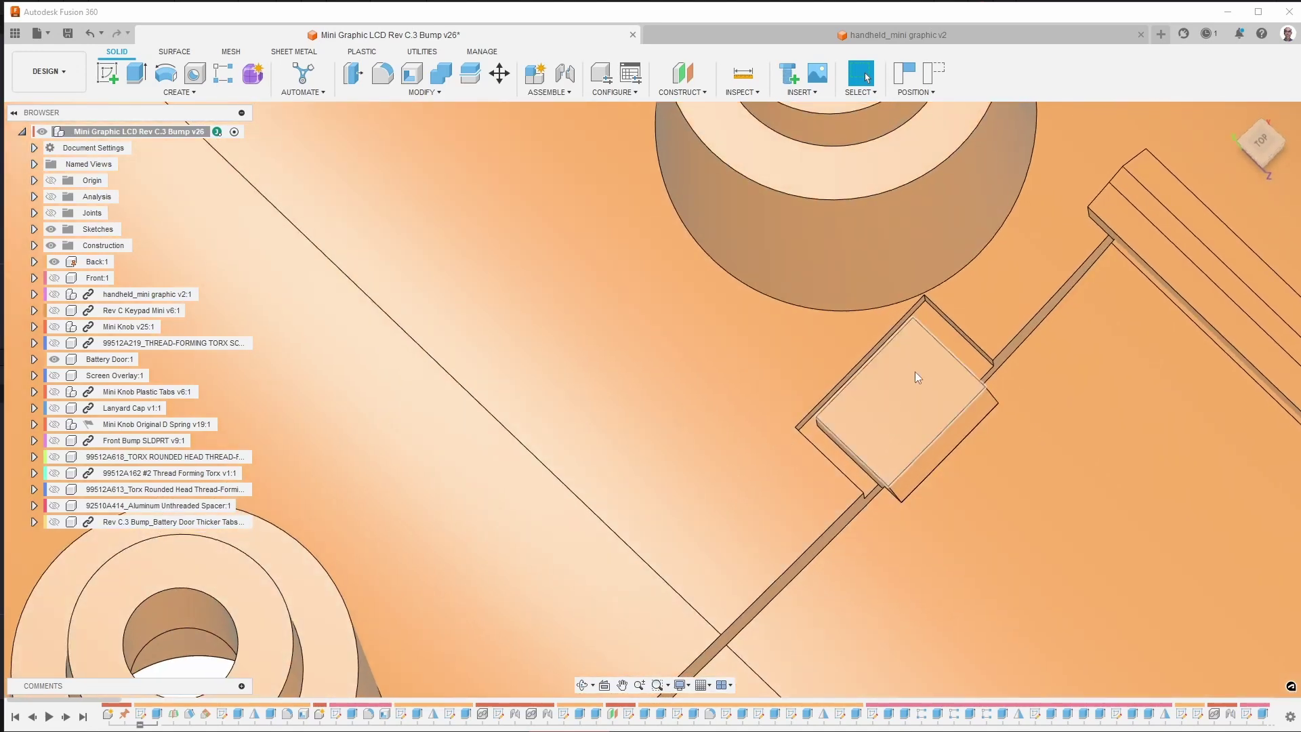
shift+middle_drag(915, 371, 918, 306)
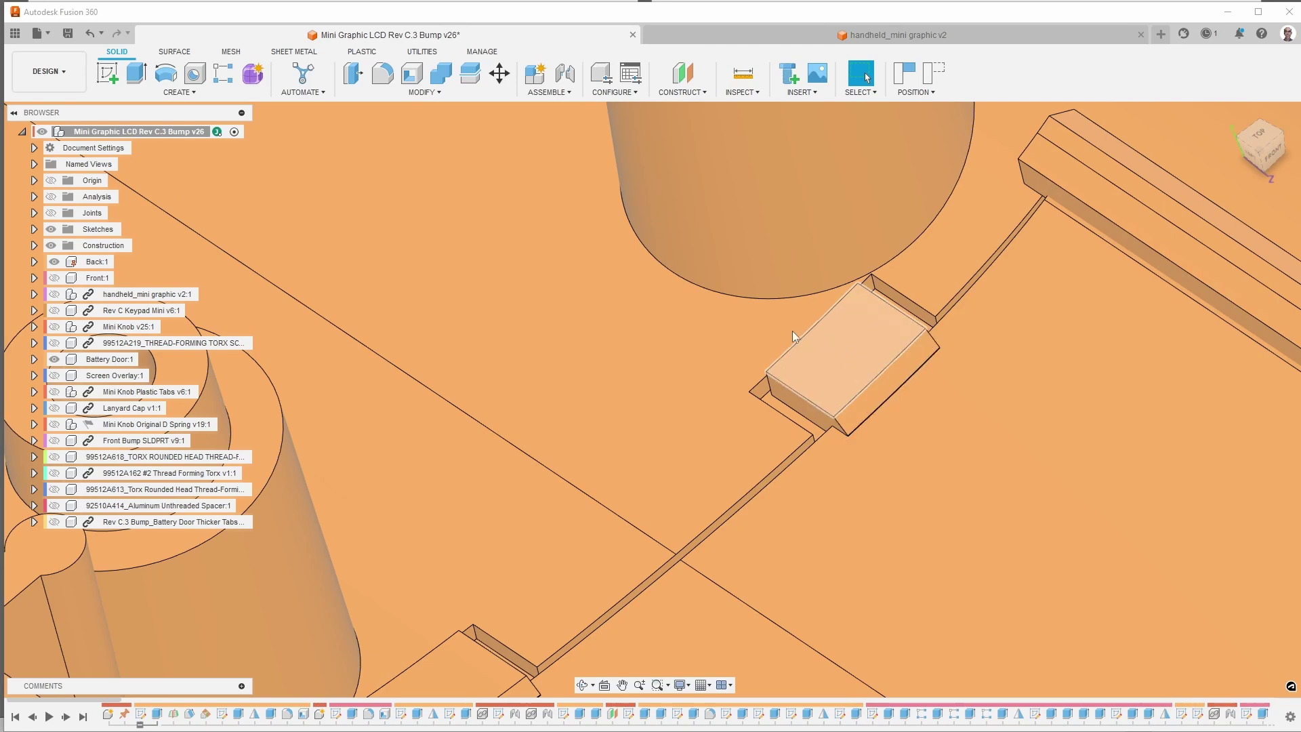
scroll(791, 331, down, 5)
scroll(265, 677, down, 8)
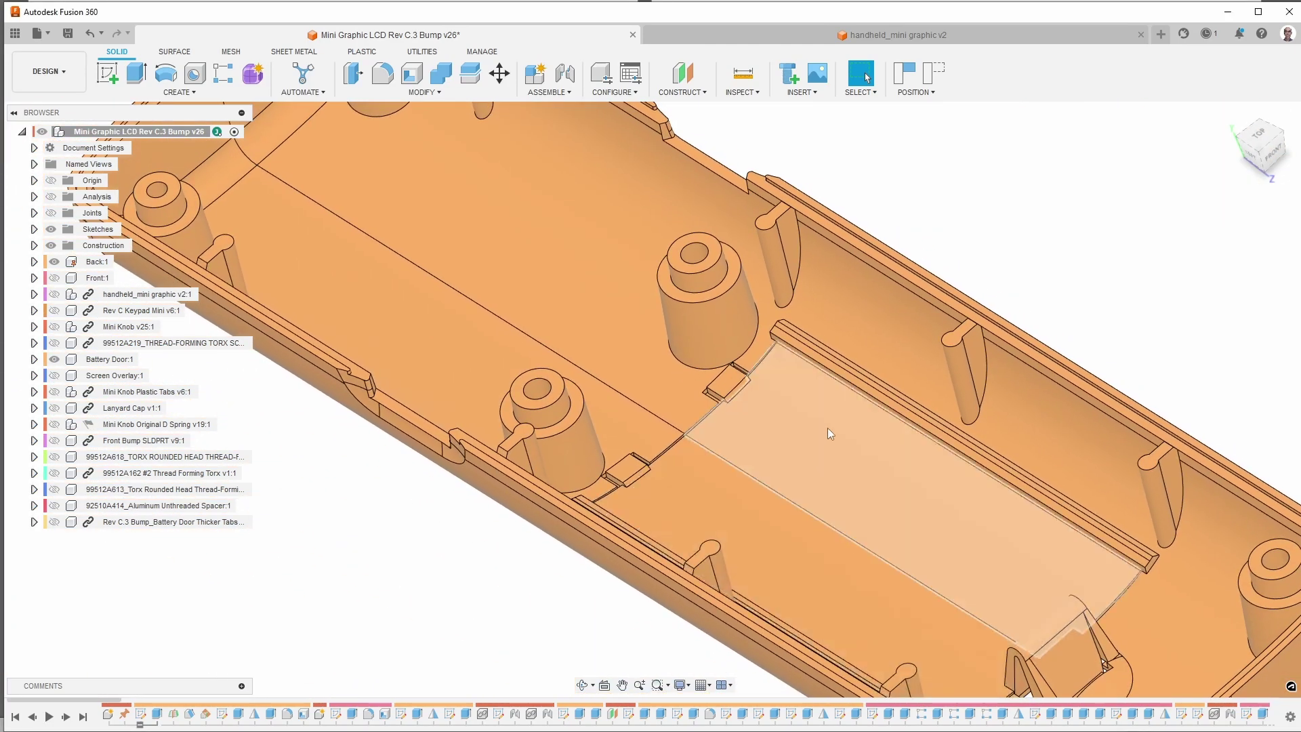
click(830, 433)
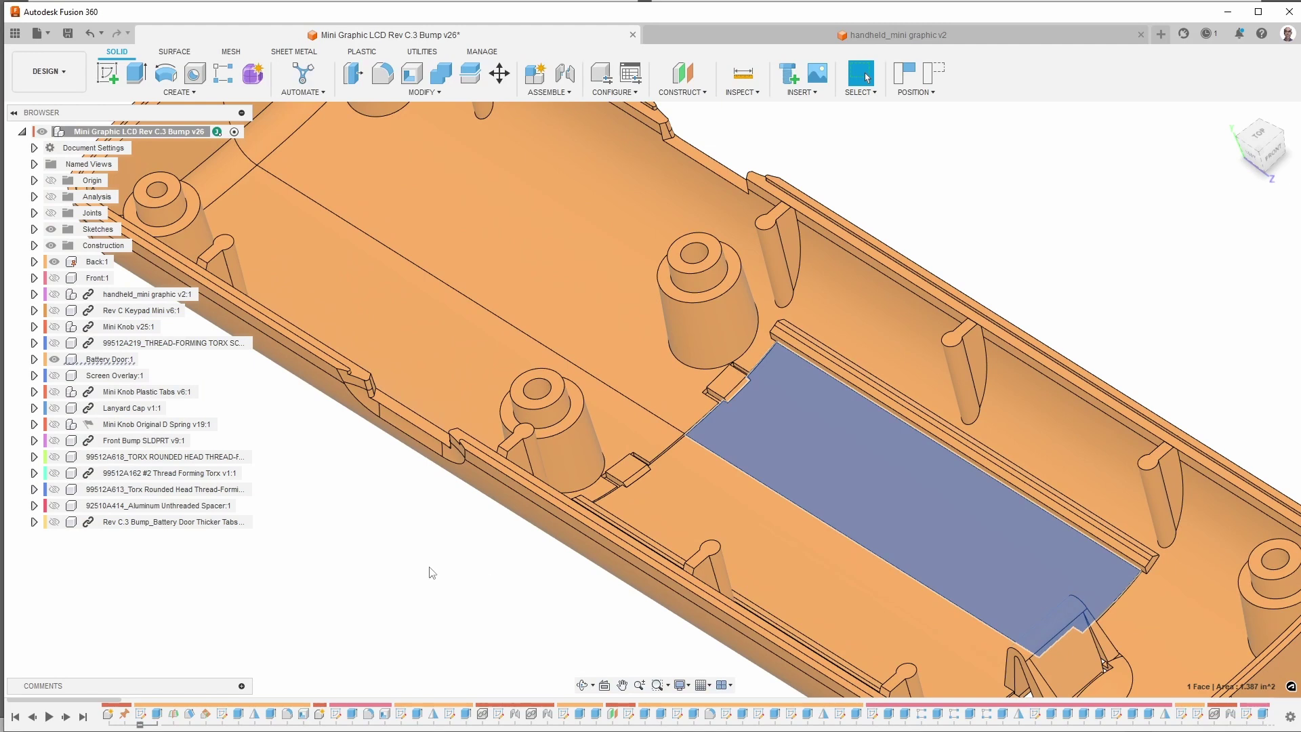
right_click(118, 364)
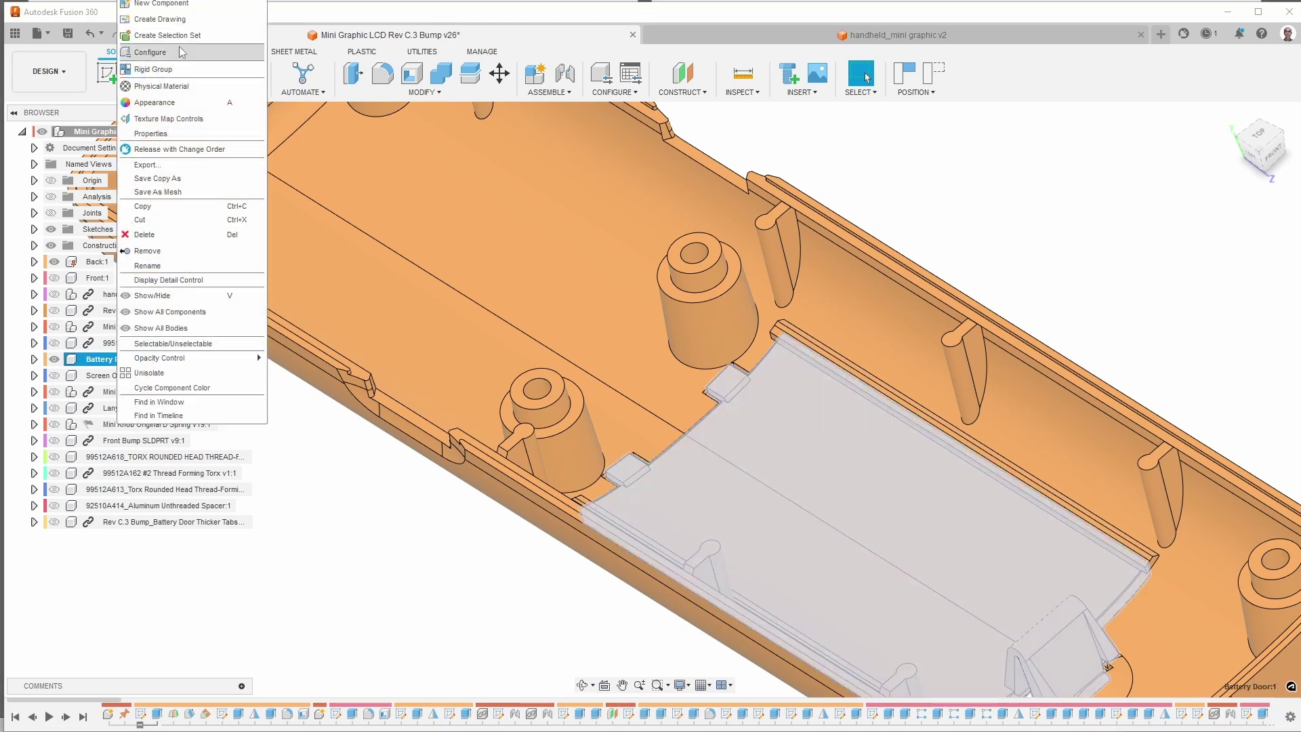
click(198, 178)
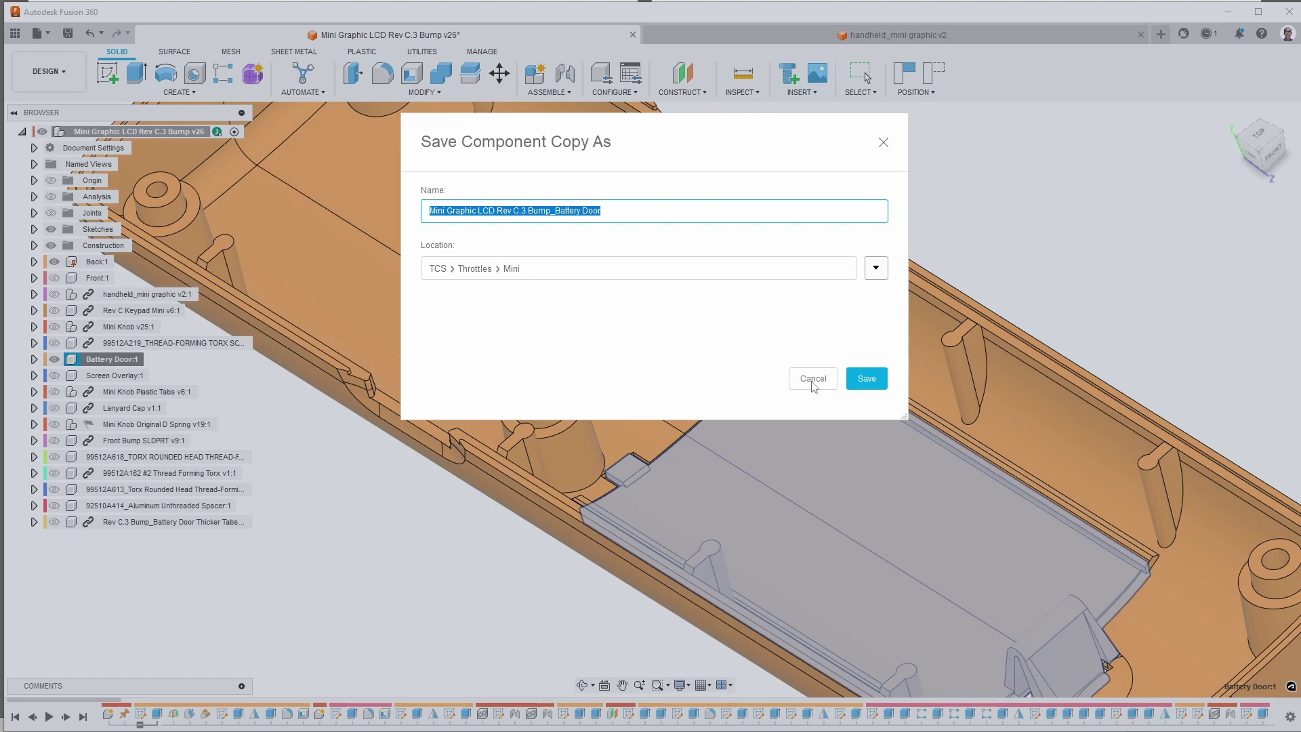
click(812, 379)
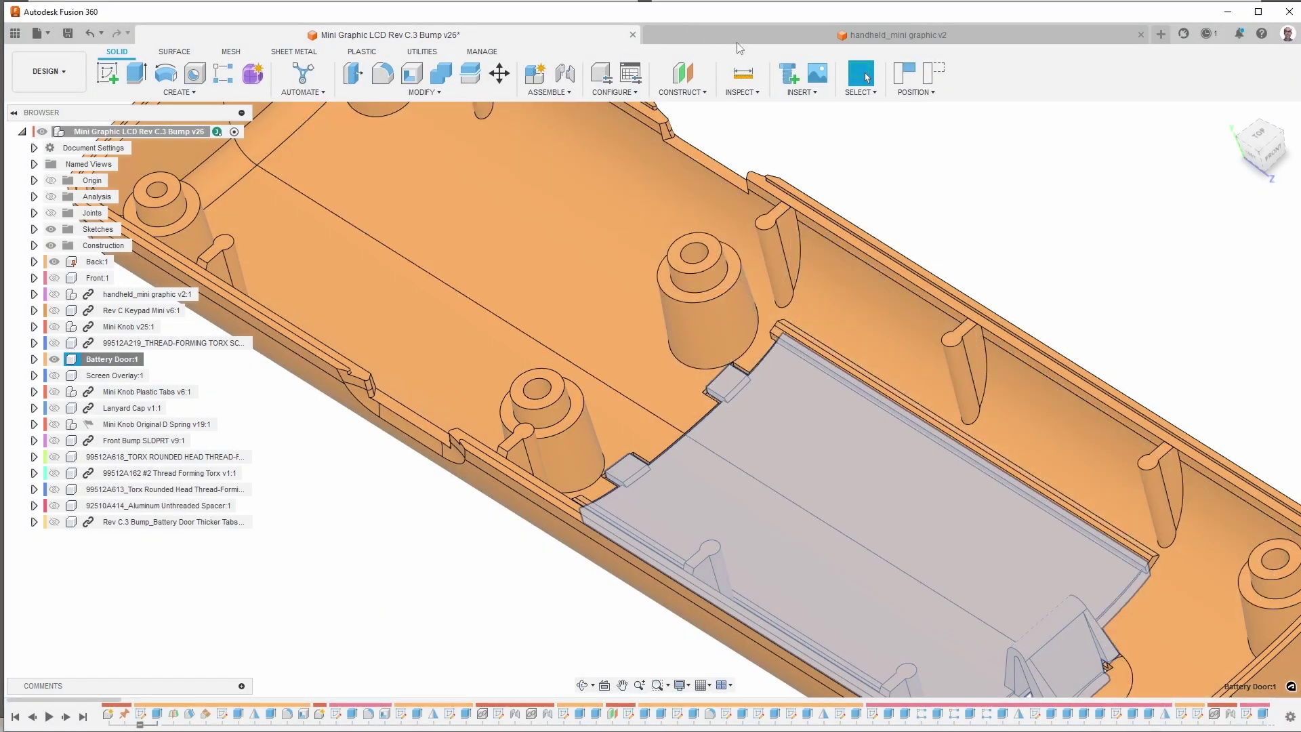
Open Rev C.3 Bump_Battery Door Thicker Tabs from the Data Panel in its own tab.
click(14, 33)
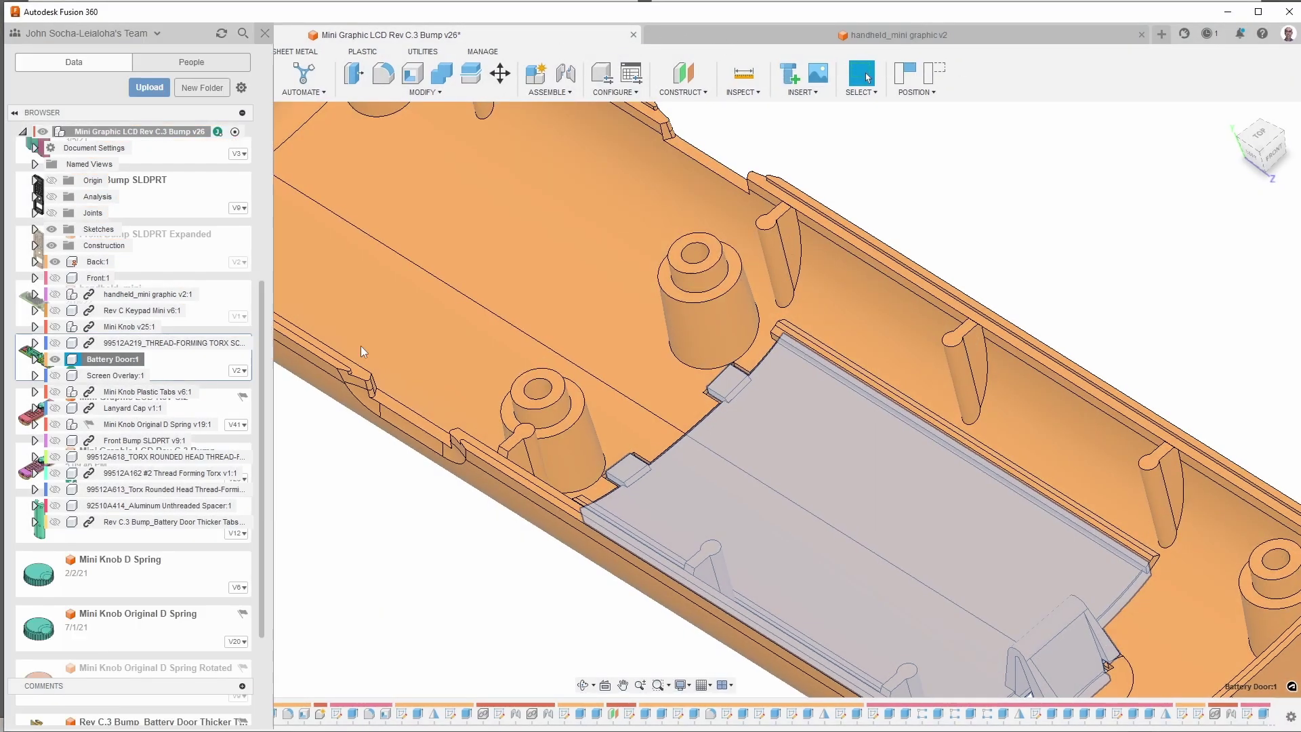
scroll(138, 634, down, 3)
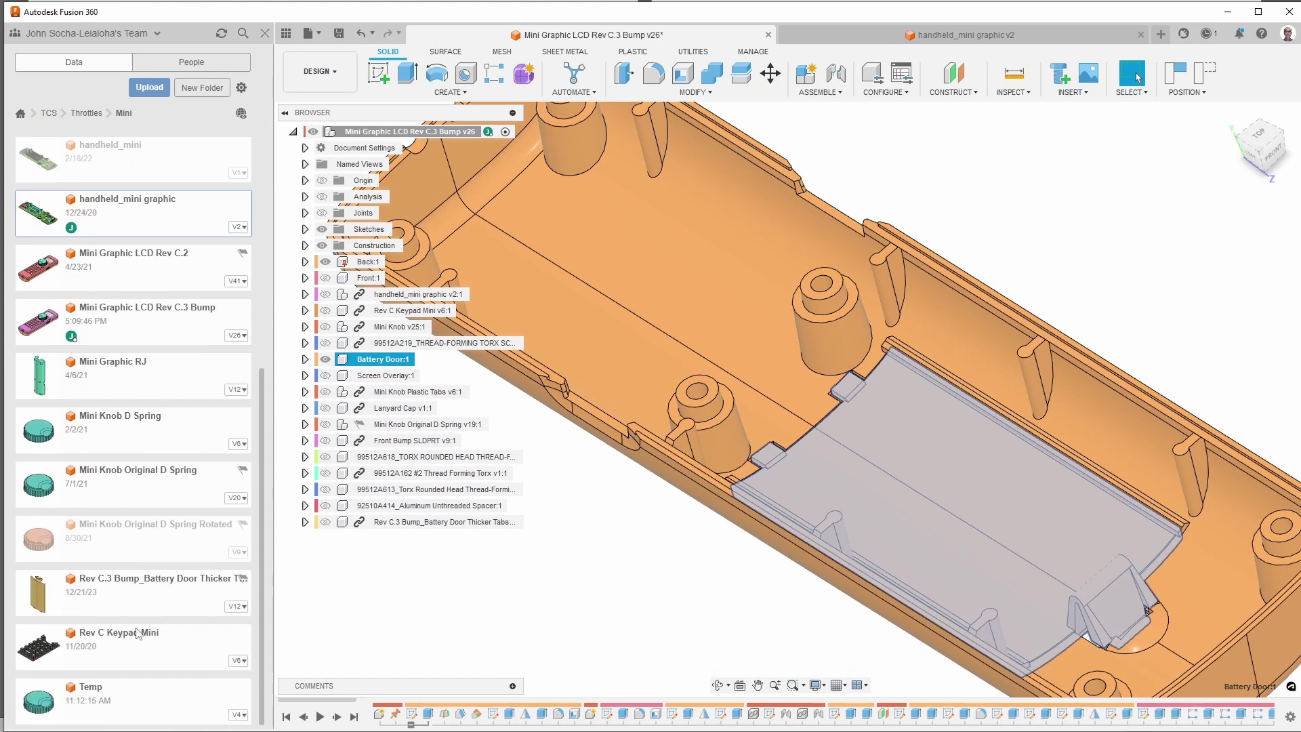
double_click(137, 593)
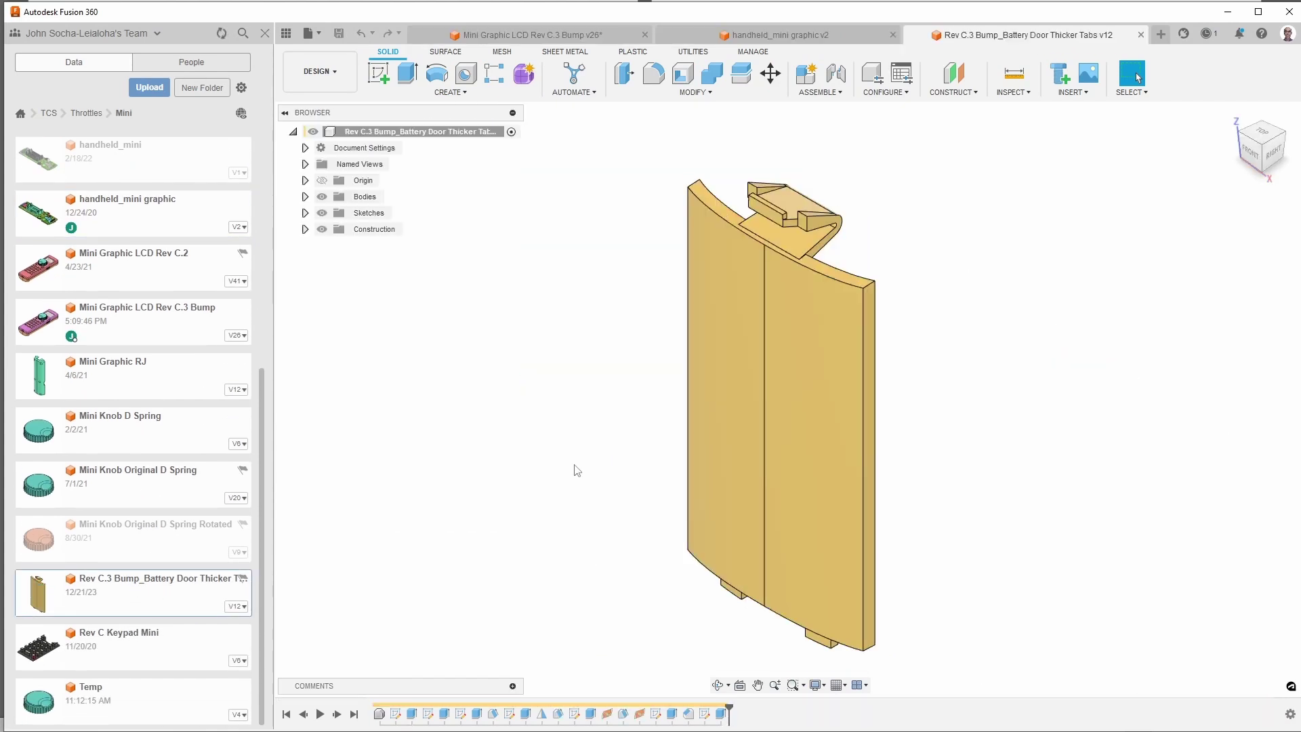
shift+middle_drag(572, 468, 314, 274)
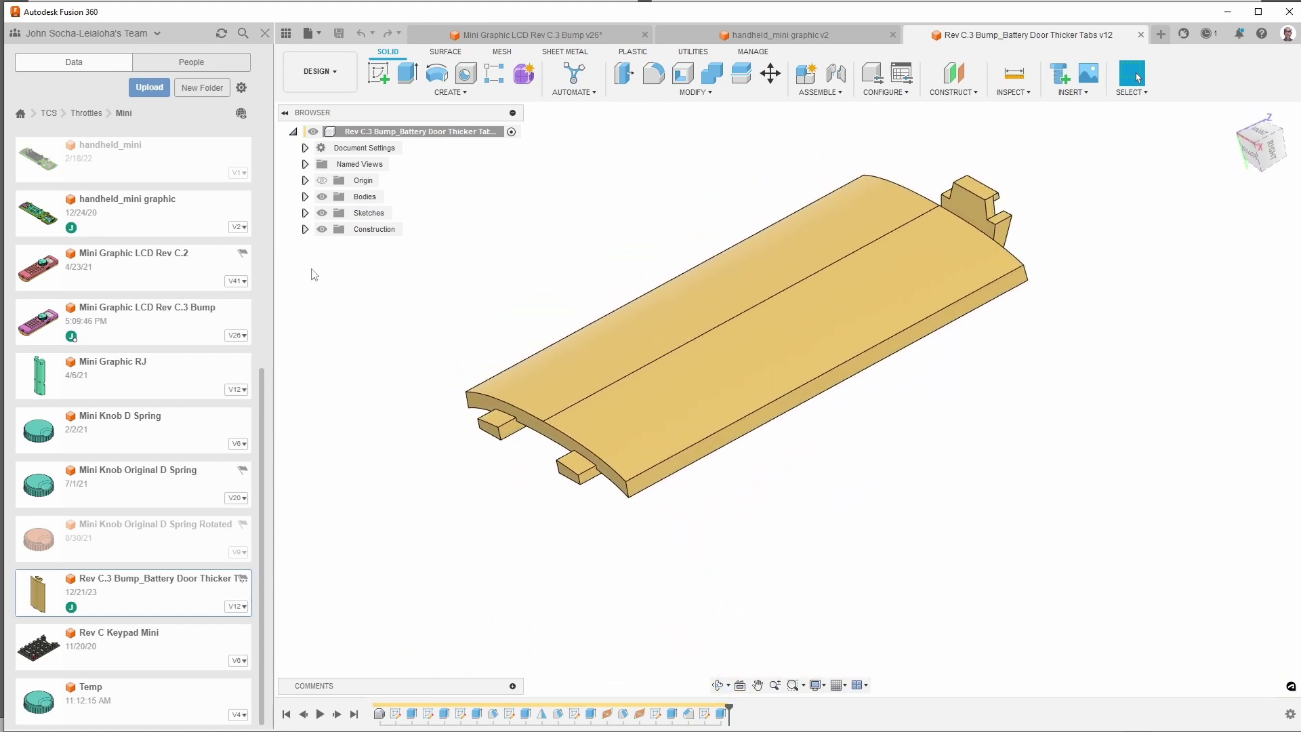
click(265, 34)
Check a thicker tab's edge length and bottom-face area from several angles.
shift+middle_drag(638, 485, 723, 384)
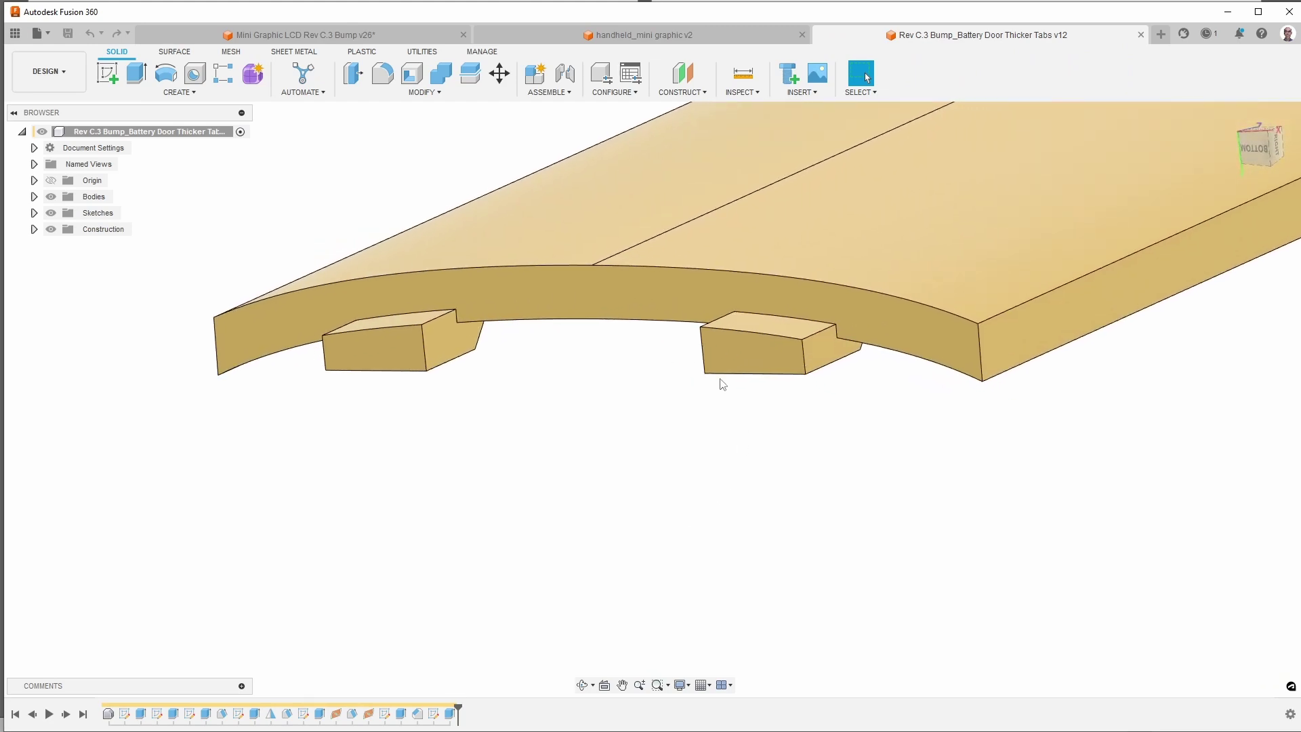
click(805, 369)
shift+middle_drag(812, 394, 609, 287)
click(608, 286)
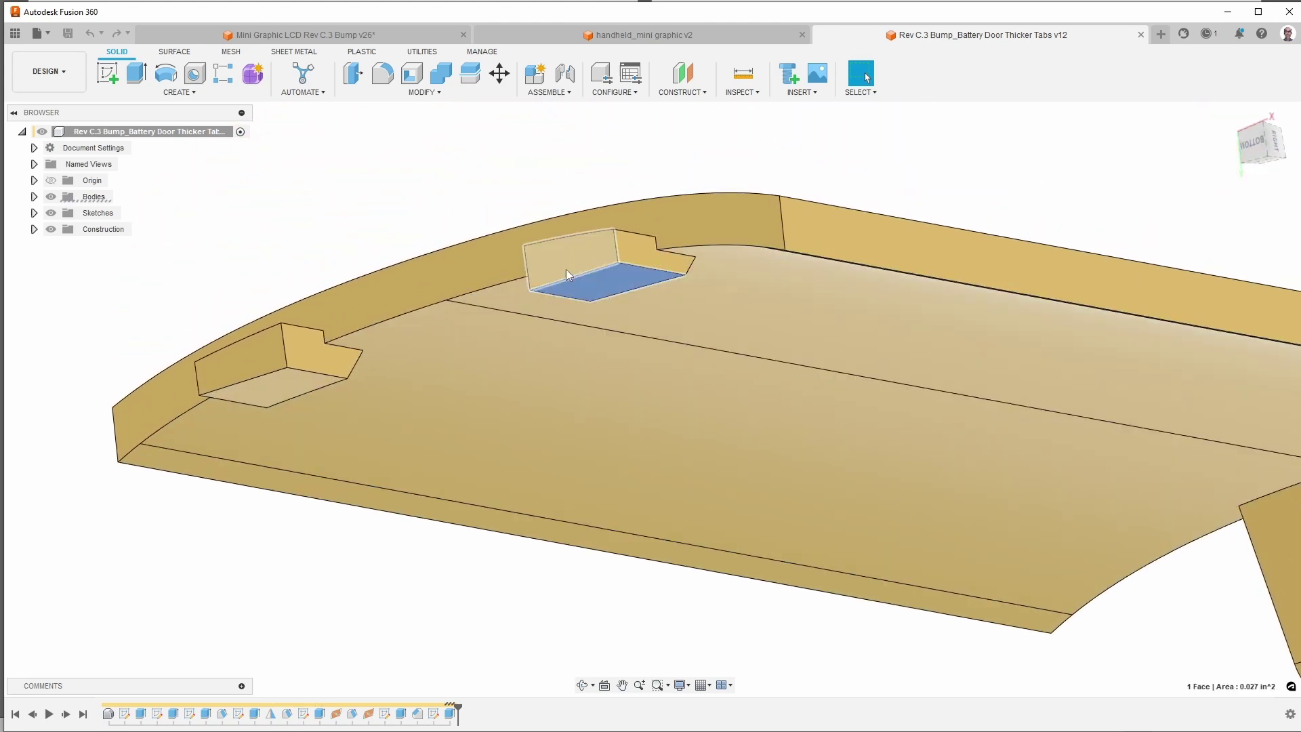
shift+middle_drag(583, 507, 283, 543)
scroll(312, 474, down, 3)
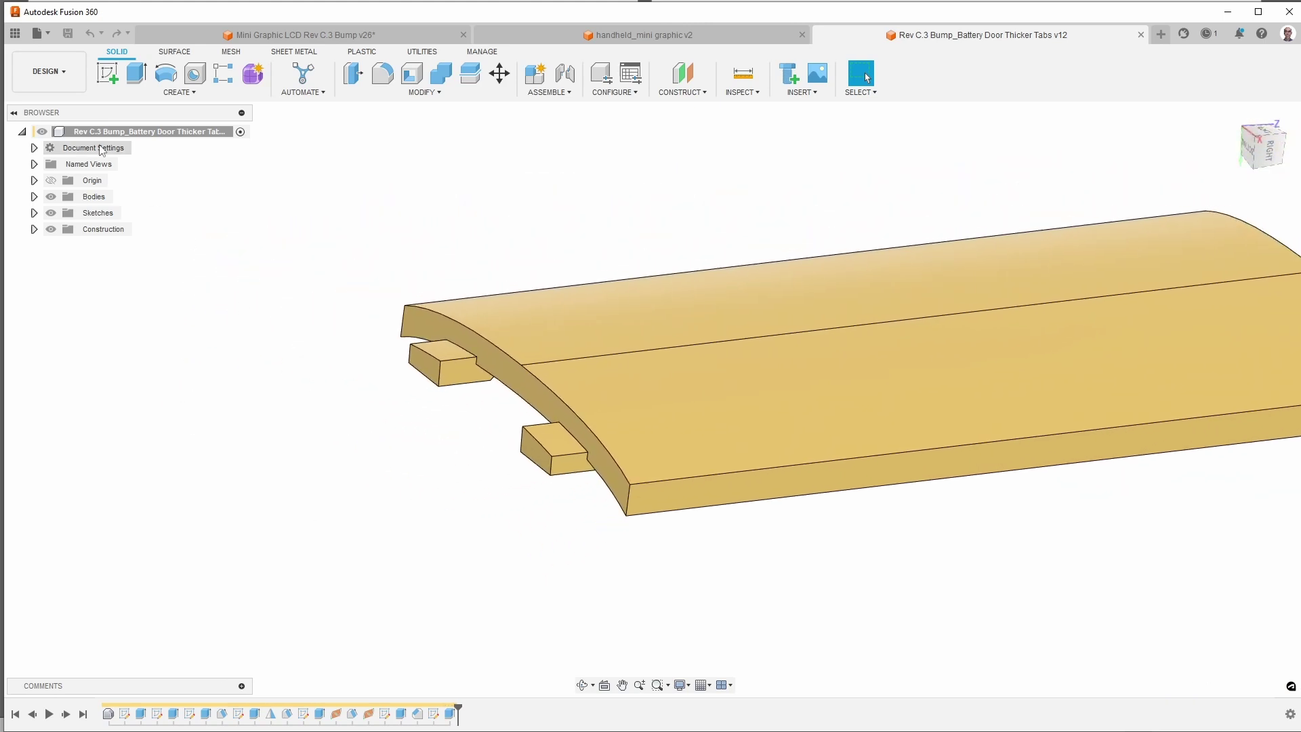
click(444, 37)
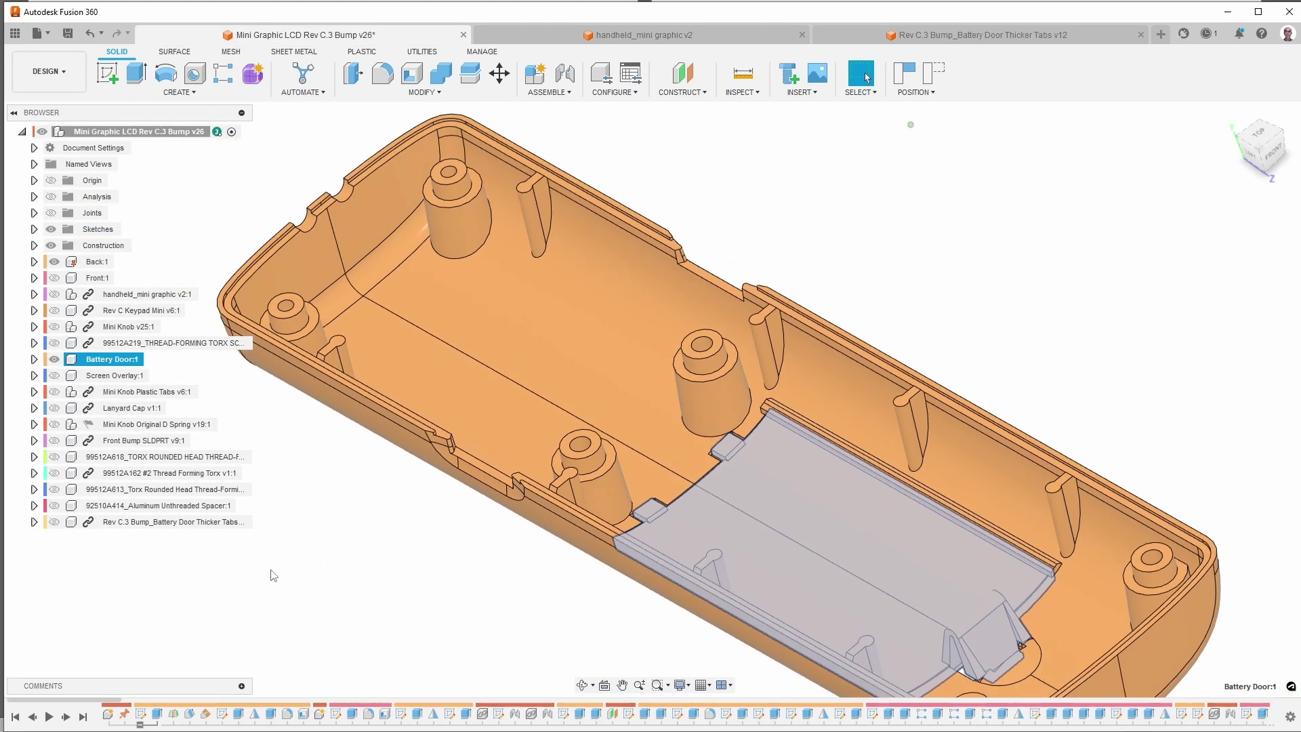
Show the Thicker Tabs door, activate Battery Door:1, and orbit close onto a tab.
click(55, 521)
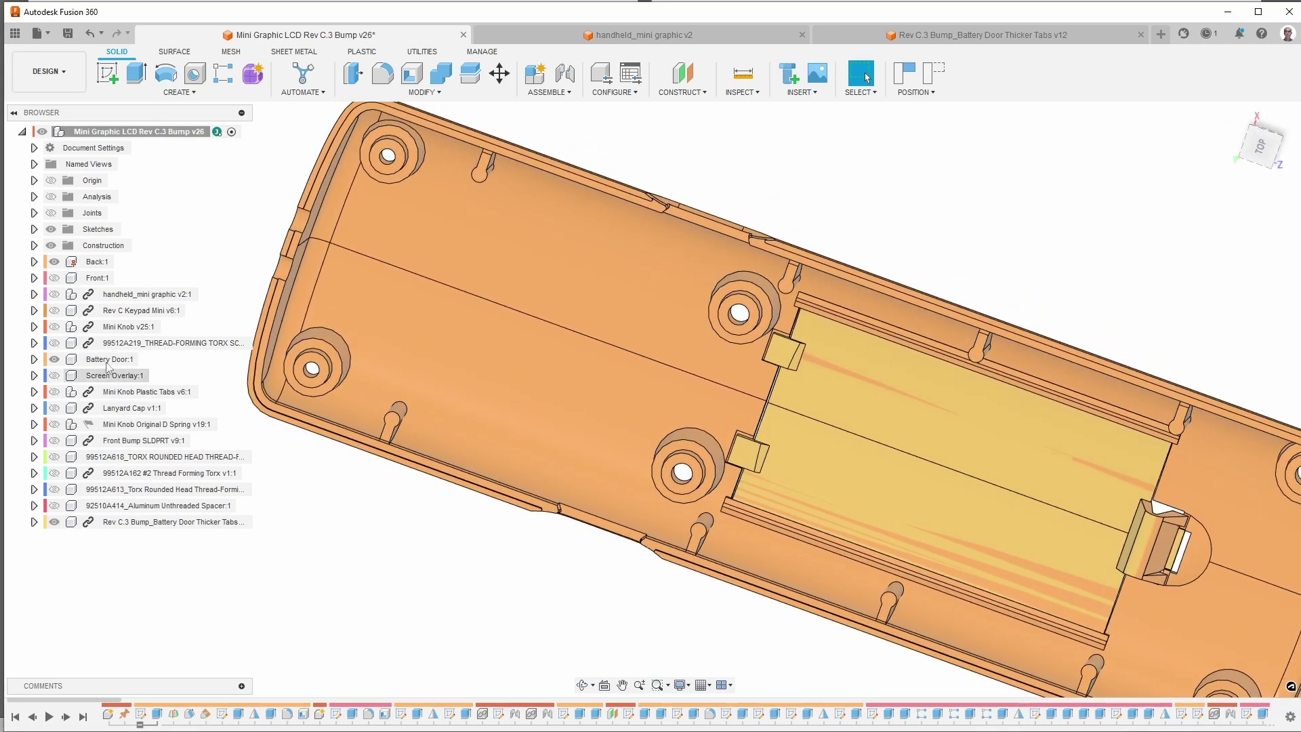
click(146, 359)
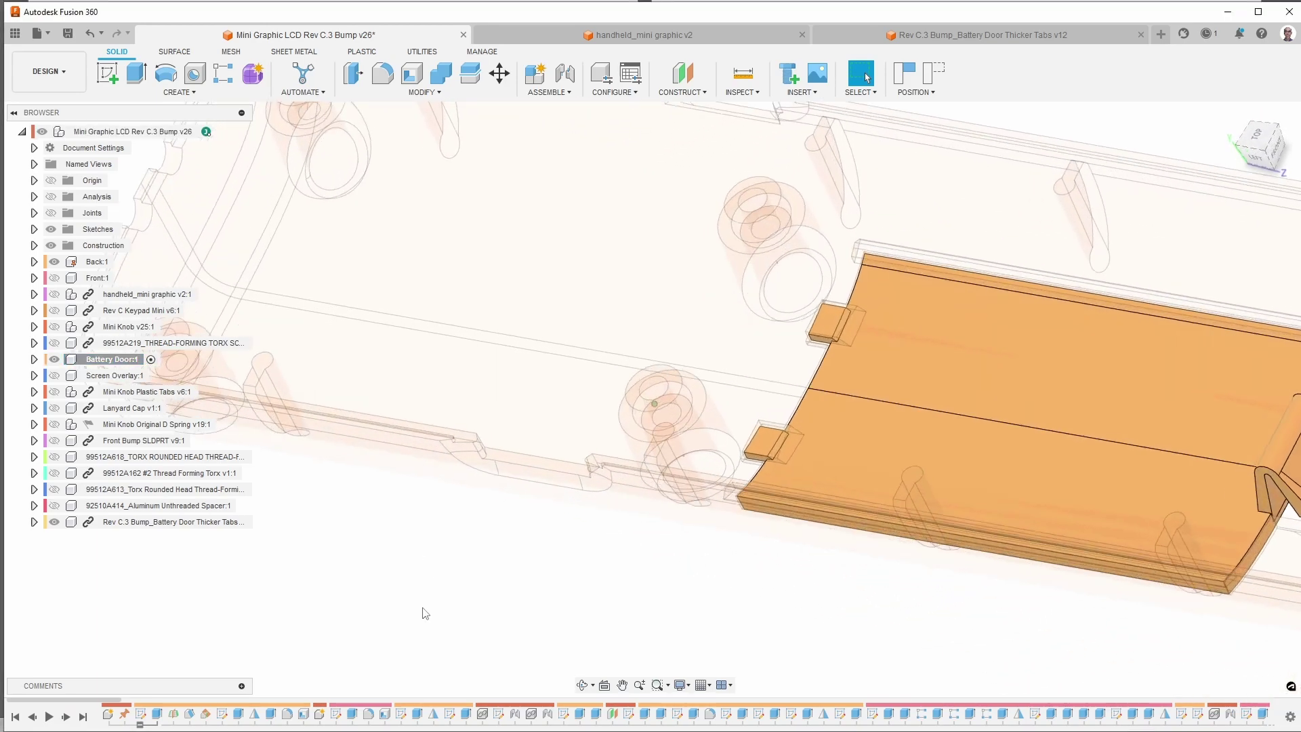
scroll(843, 412, up, 8)
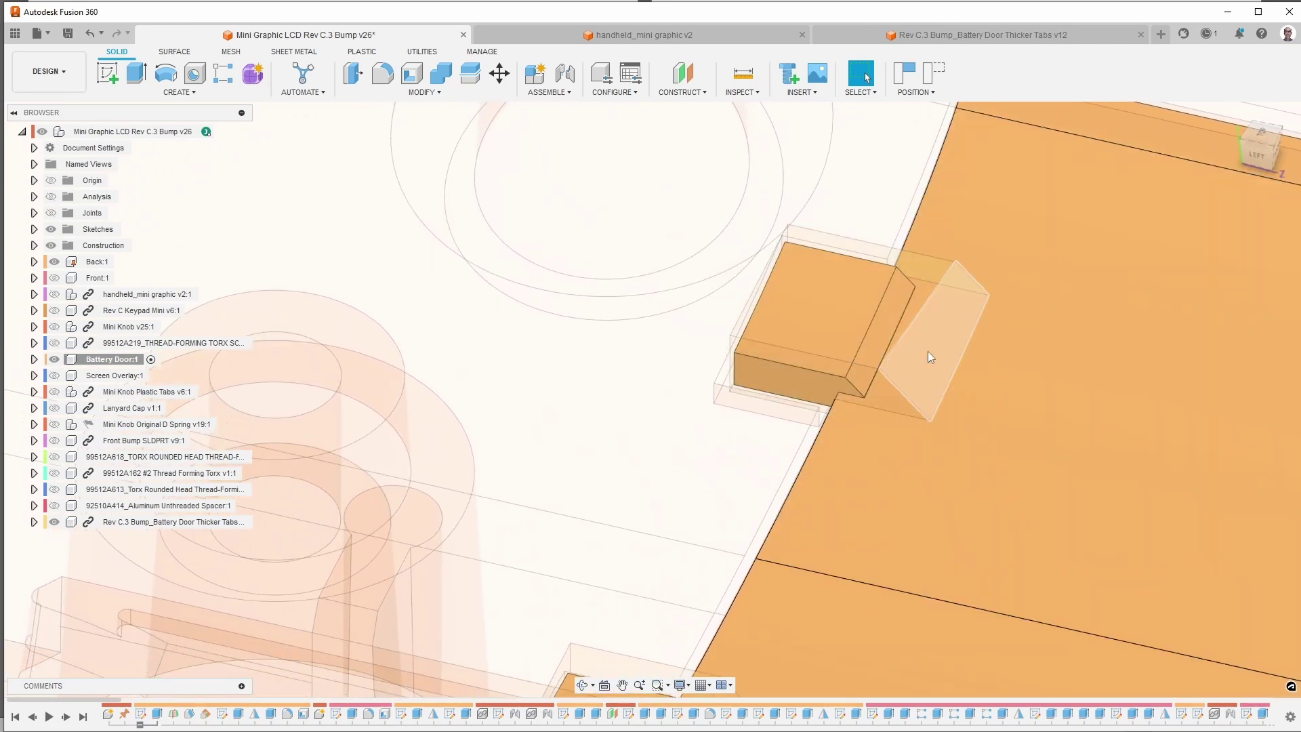
shift+middle_drag(937, 357, 786, 368)
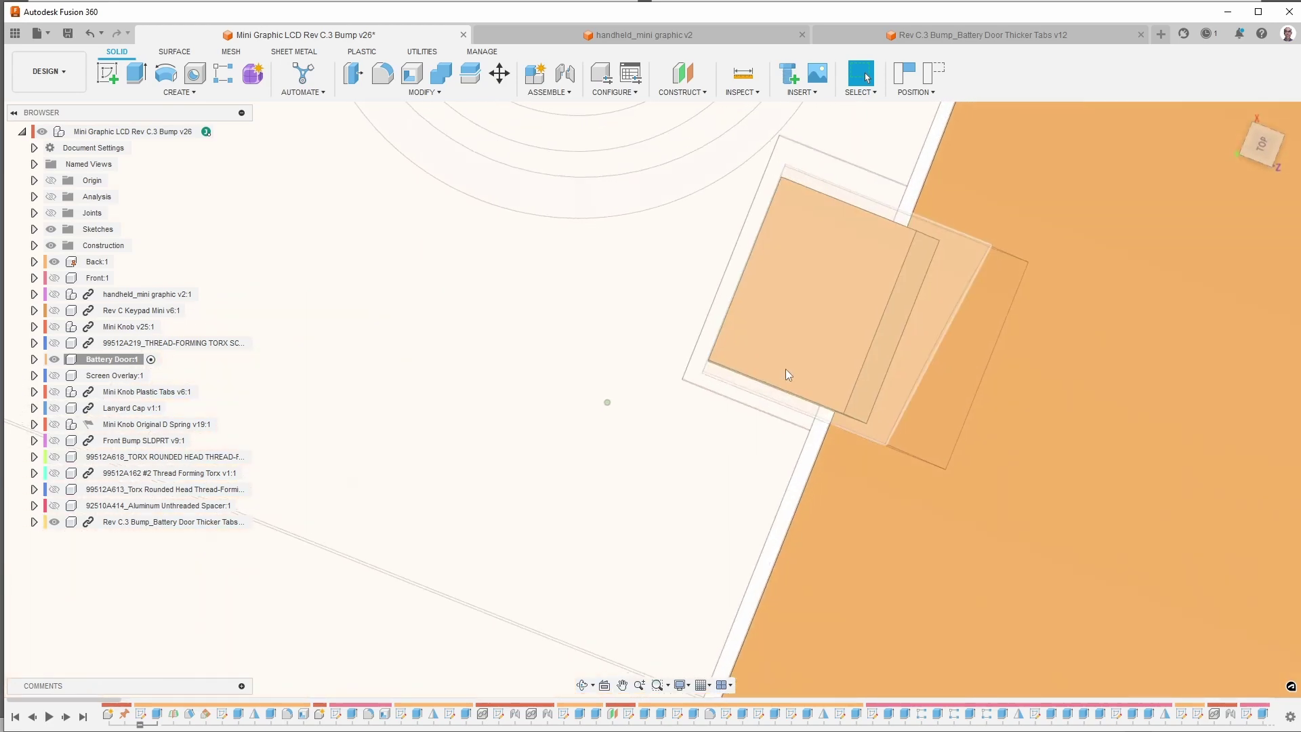
shift+middle_drag(831, 238, 590, 612)
scroll(406, 515, down, 3)
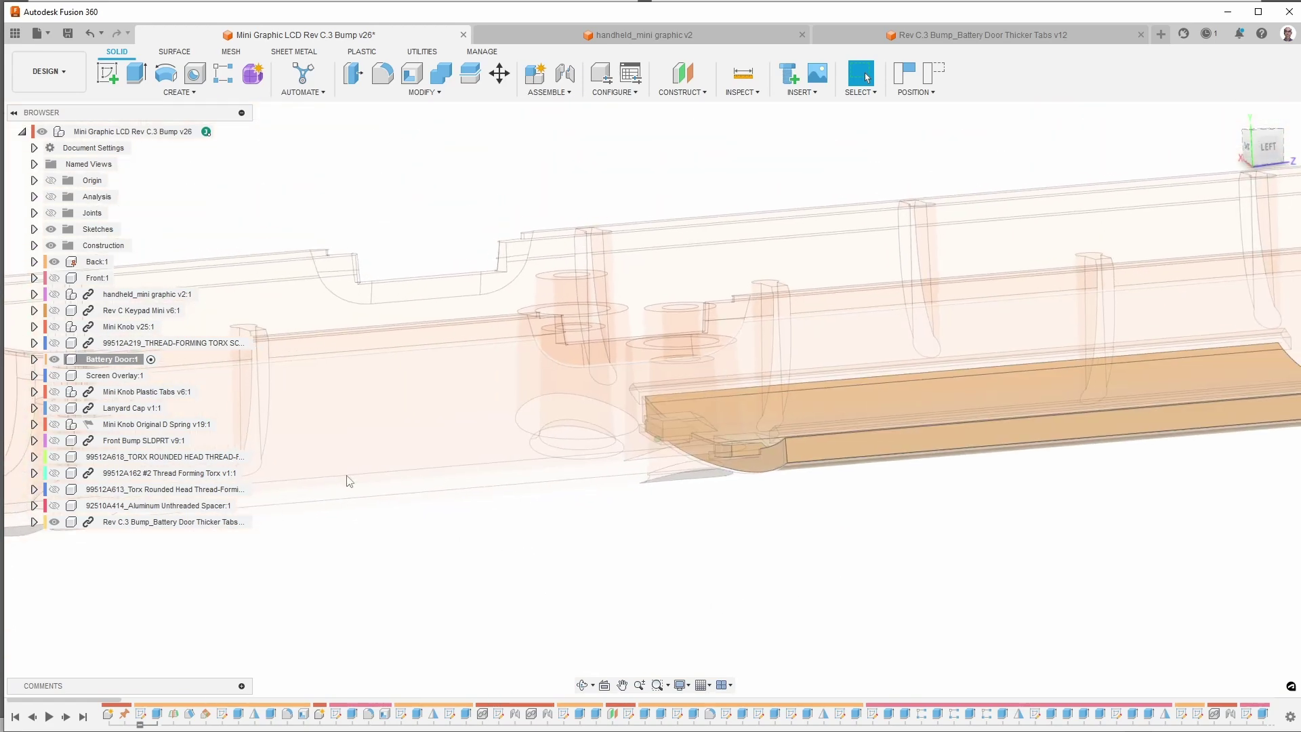
Show the handheld_mini graphic v2:1 PCB and reactivate the root assembly component.
shift+middle_drag(238, 436, 283, 569)
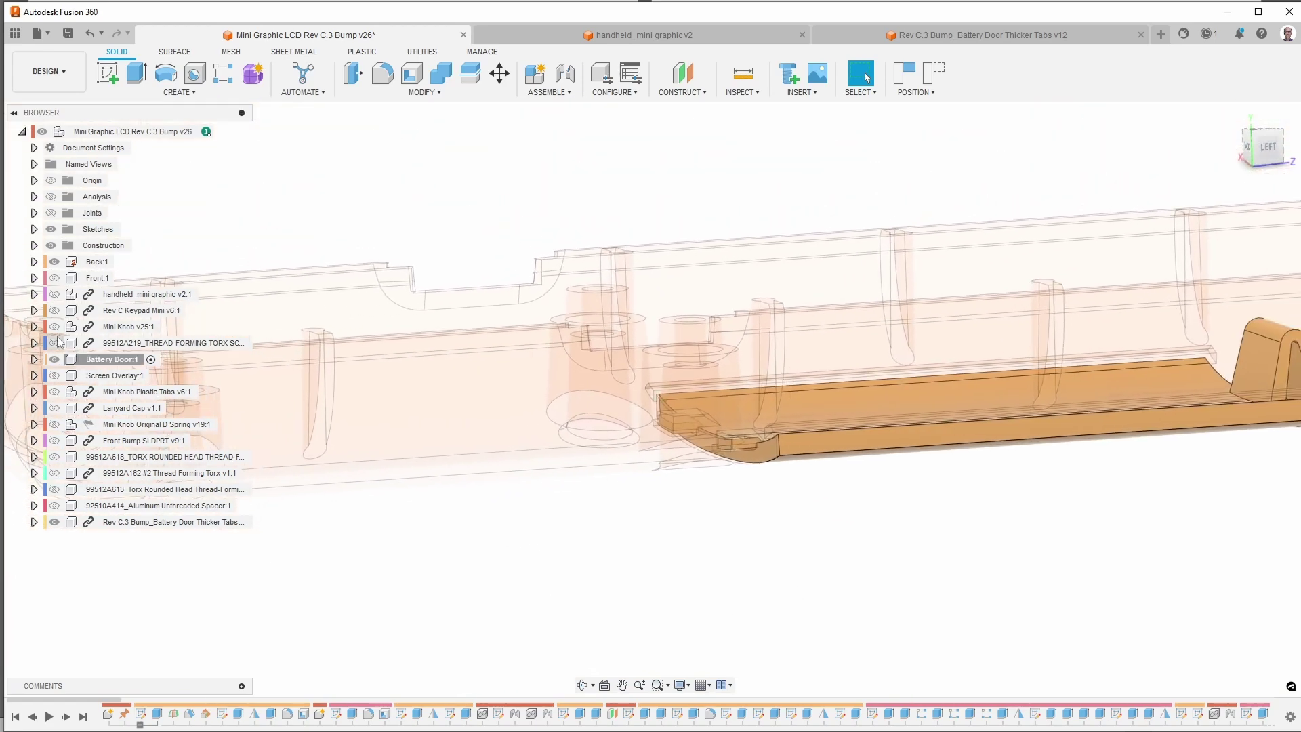
click(55, 294)
shift+middle_drag(674, 534, 117, 348)
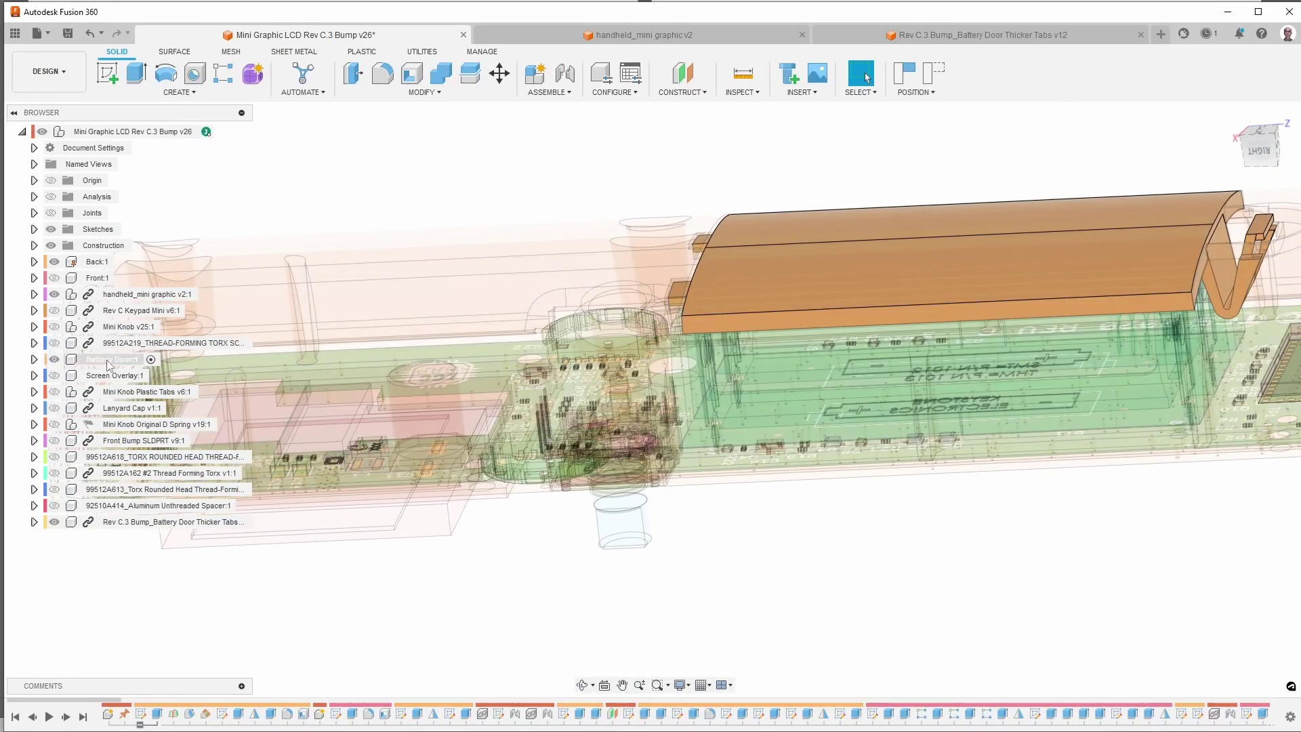
click(184, 311)
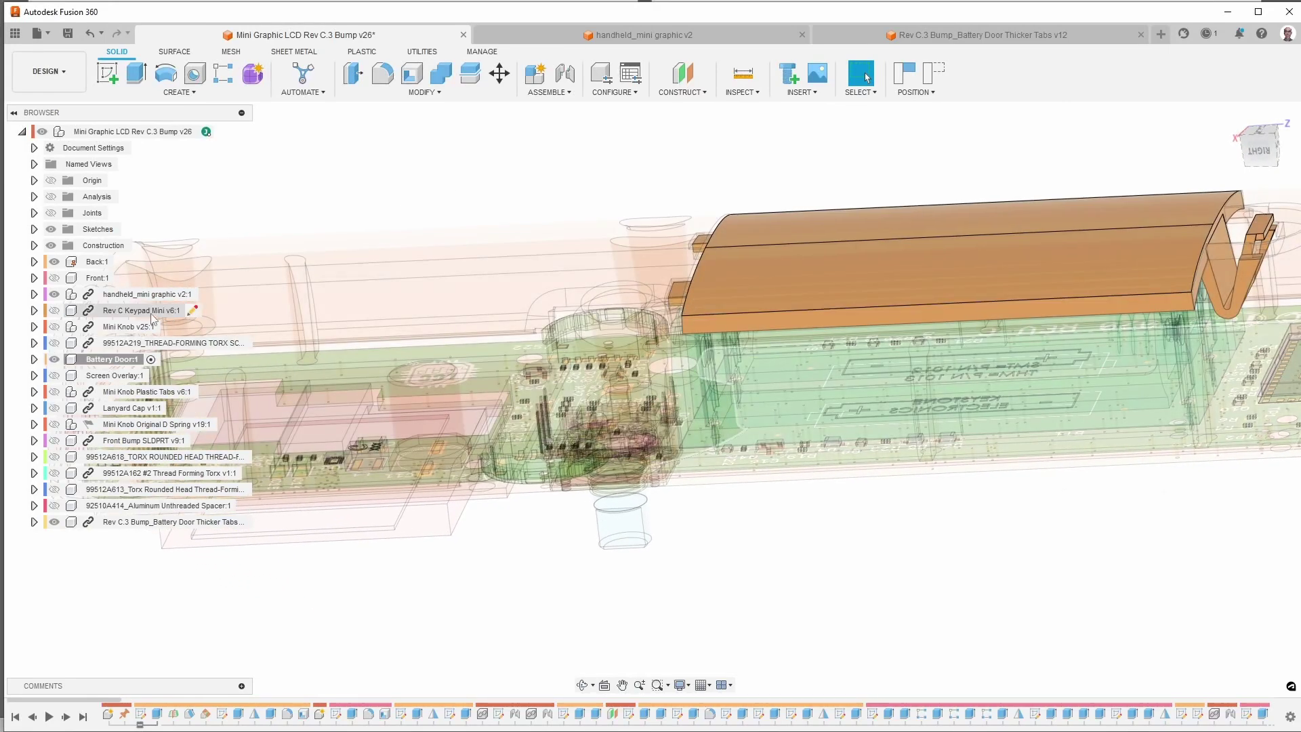
click(561, 587)
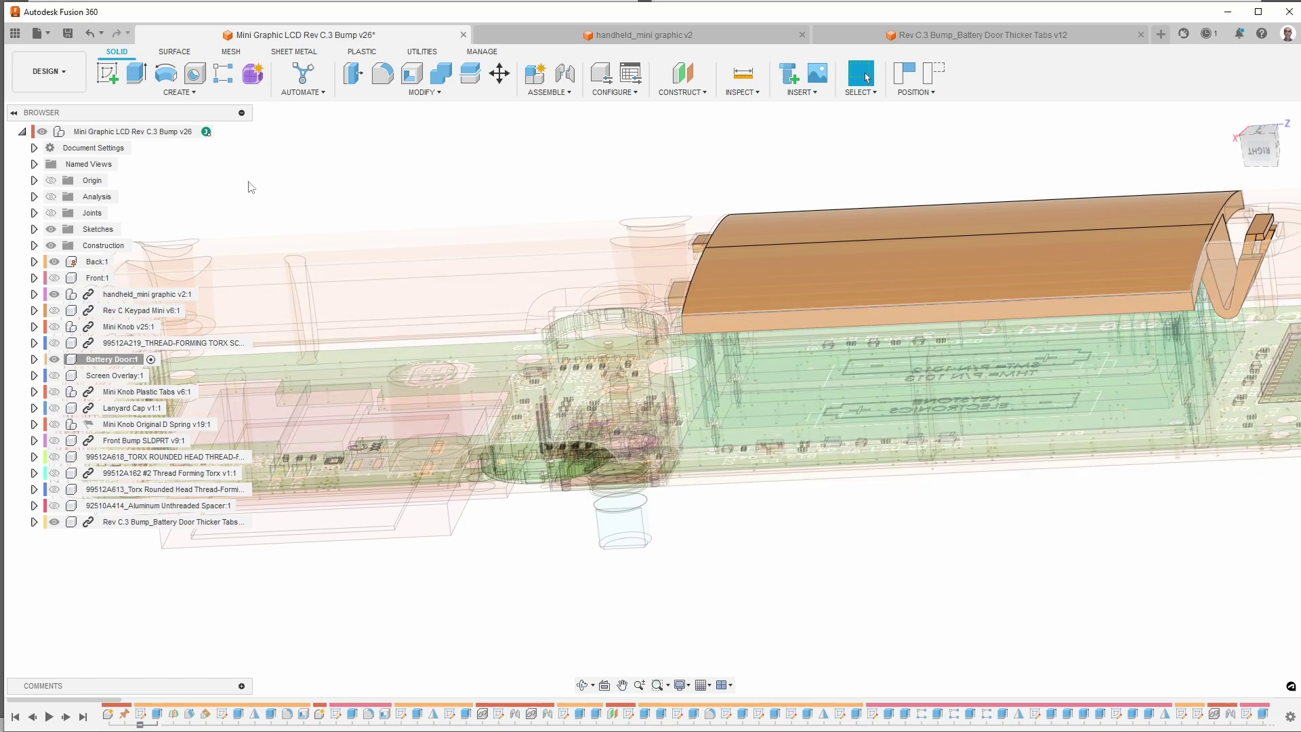
click(221, 132)
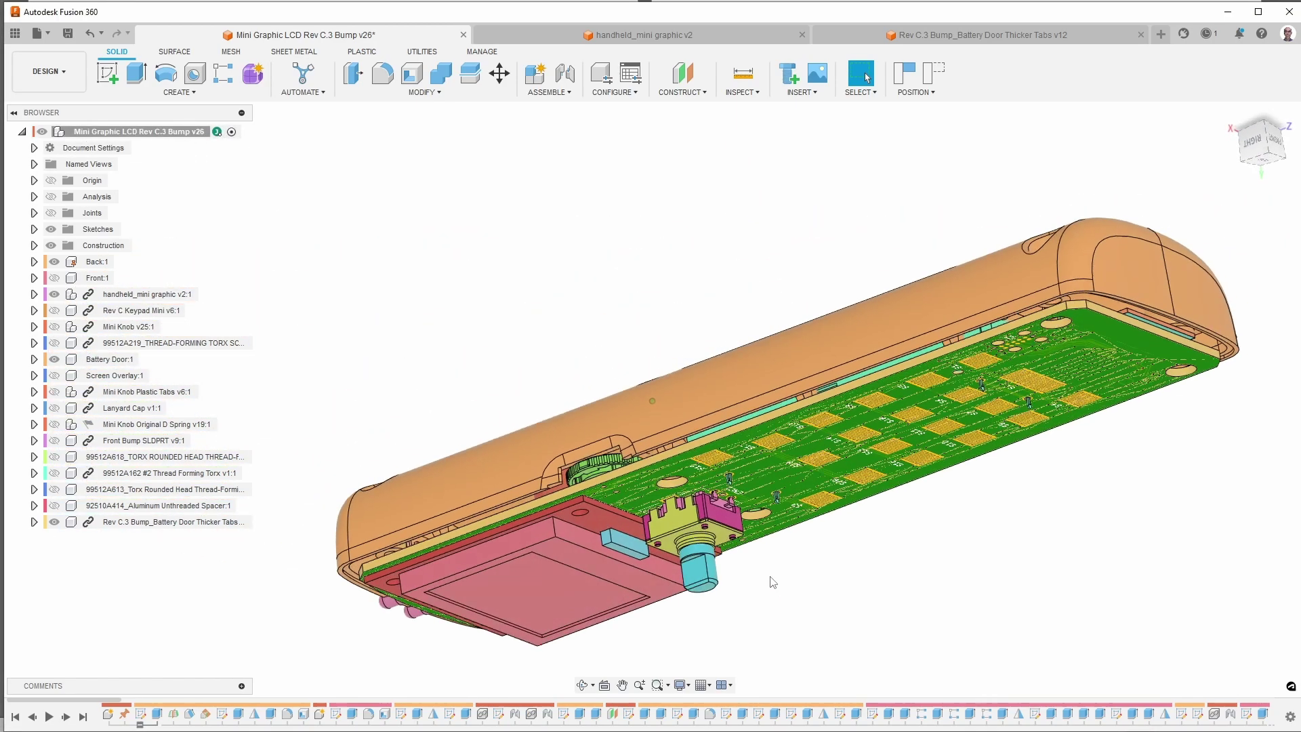
shift+middle_drag(772, 582, 416, 557)
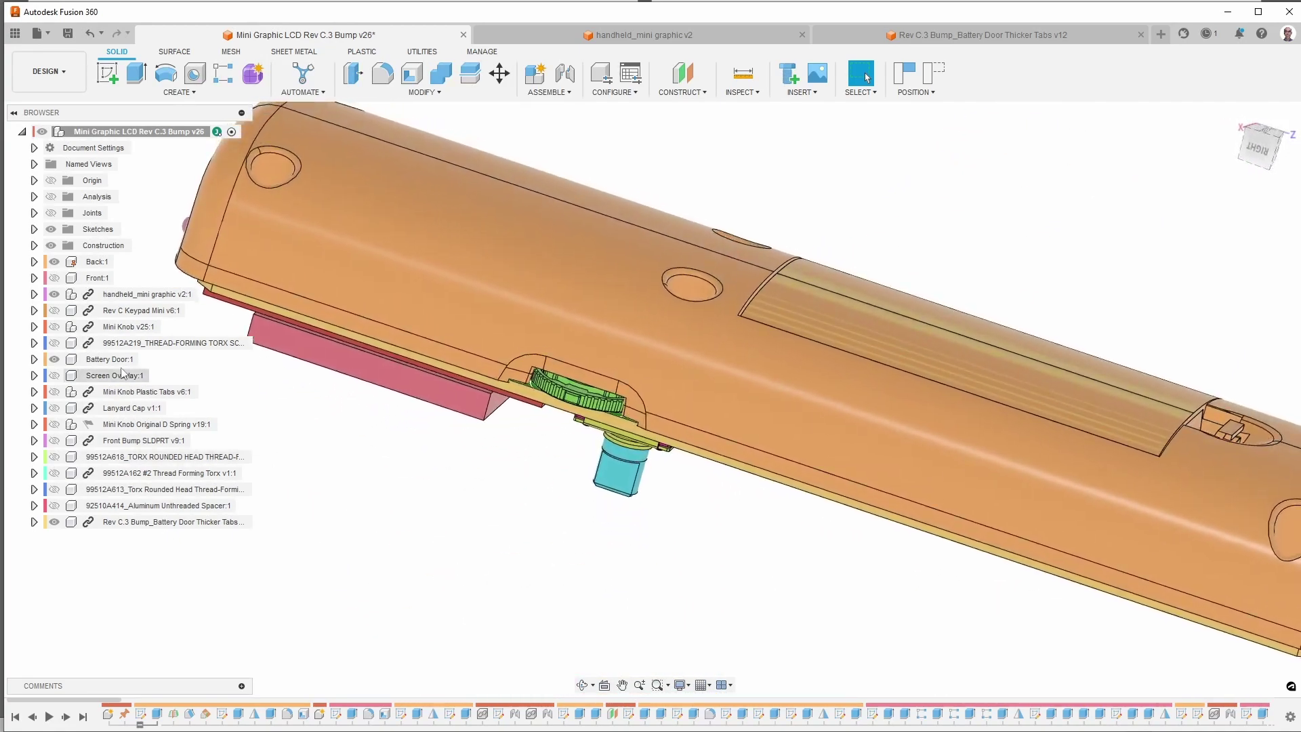
Hide Back:1 and zoom around the door tabs above the PCB's battery holder.
click(54, 268)
click(54, 262)
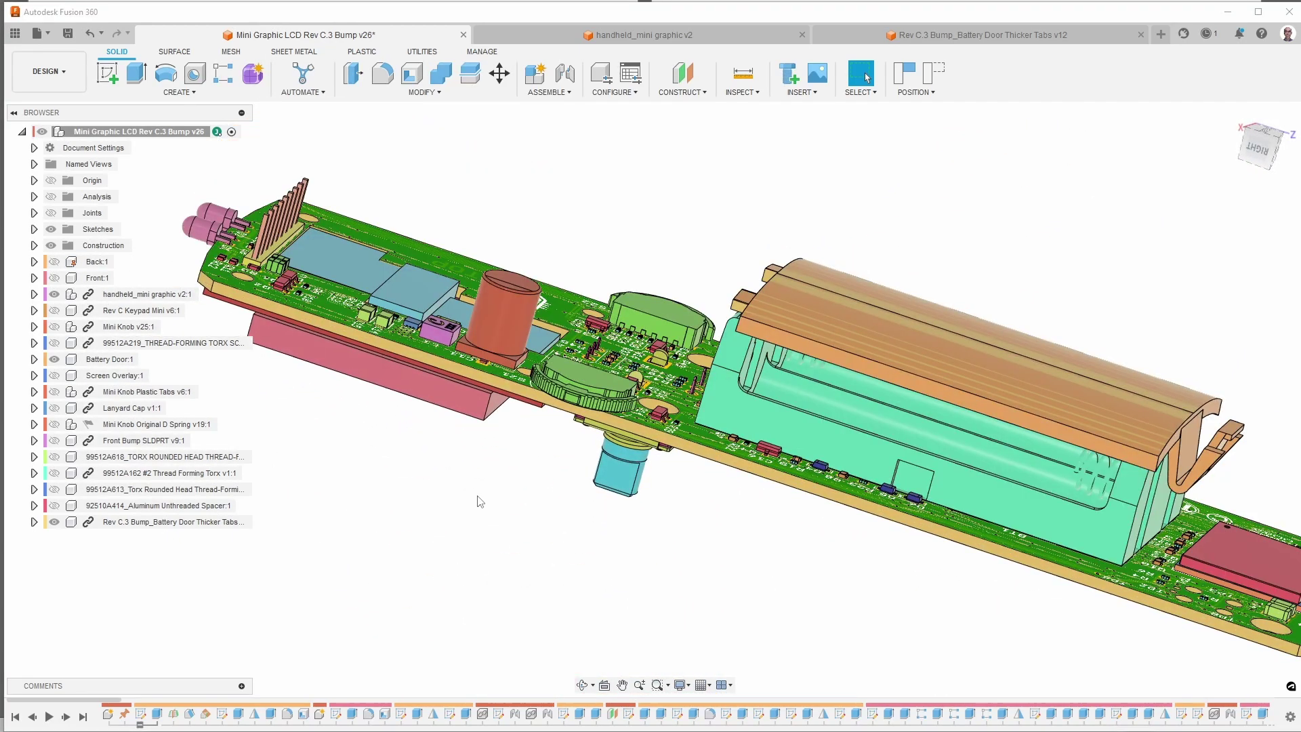
shift+middle_drag(559, 591, 858, 416)
scroll(558, 587, up, 5)
scroll(696, 393, up, 3)
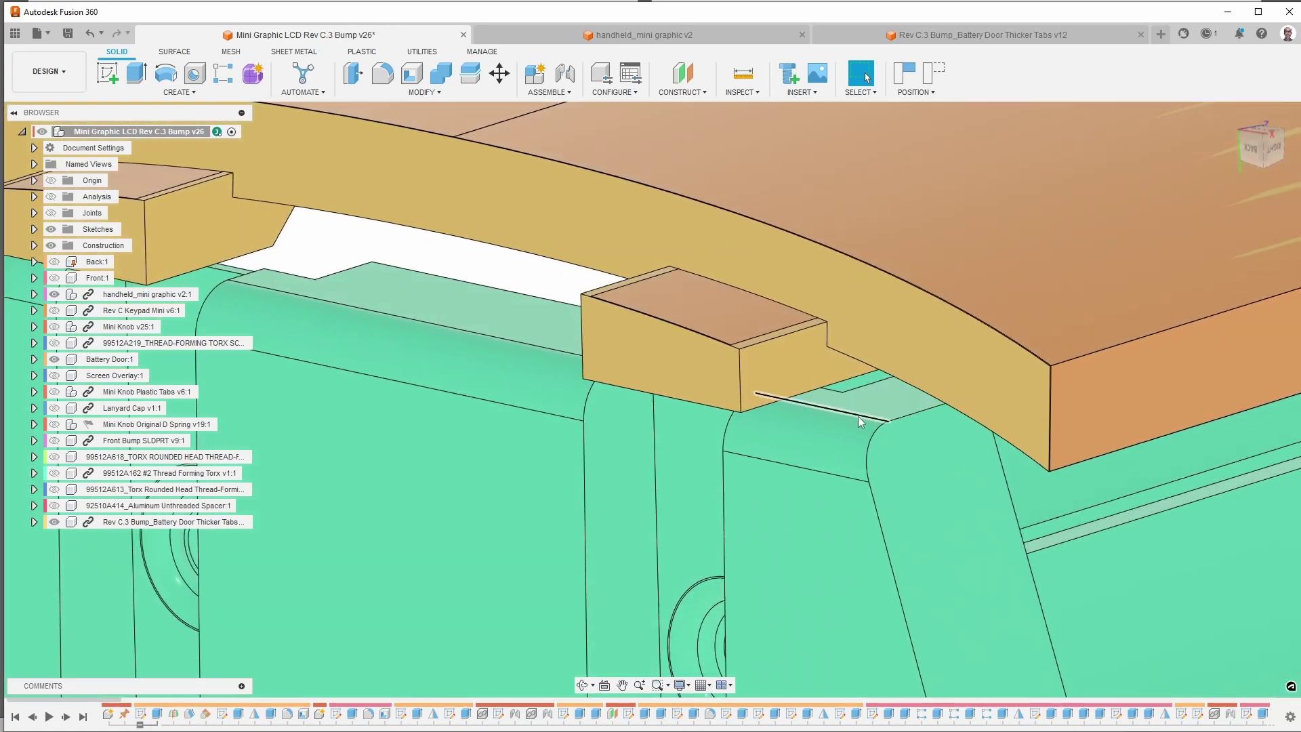
scroll(858, 416, down, 3)
shift+middle_drag(858, 416, 519, 364)
scroll(483, 306, down, 2)
scroll(520, 363, down, 6)
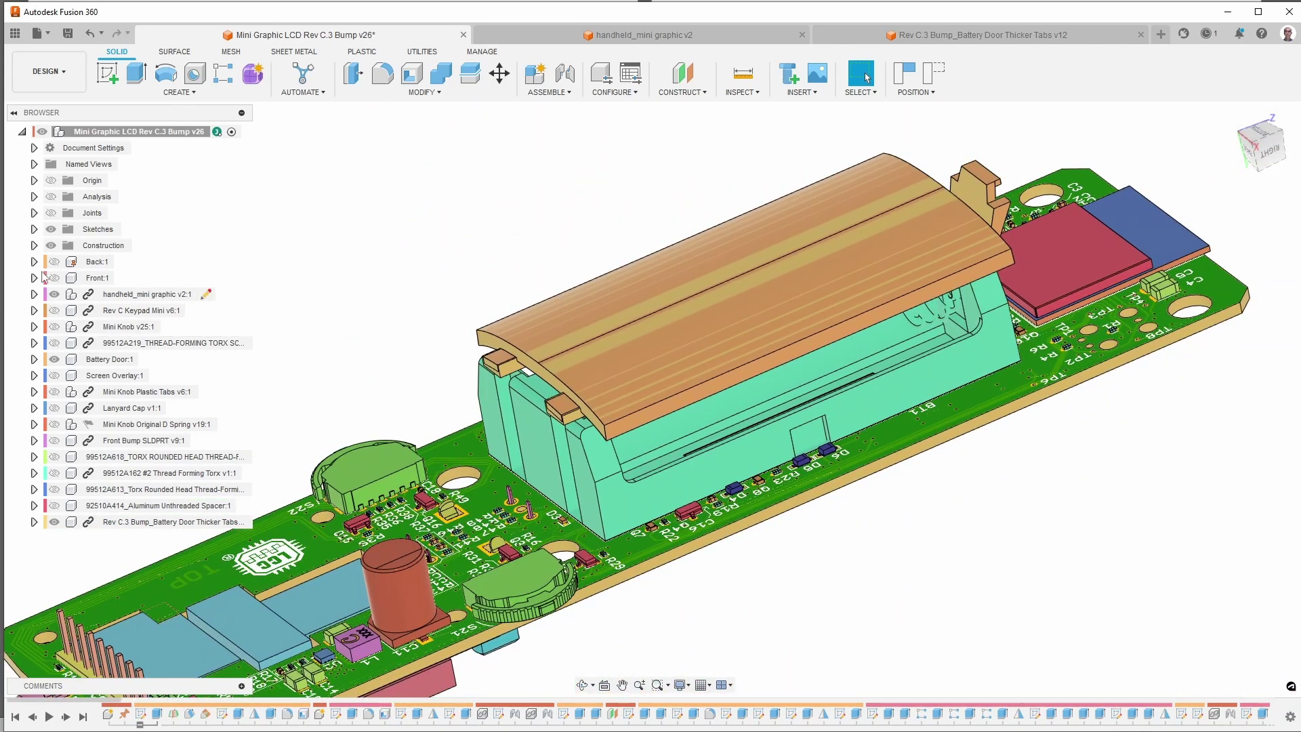
Hide Battery Door:1 and zoom to a low side view of the battery-door end.
click(54, 359)
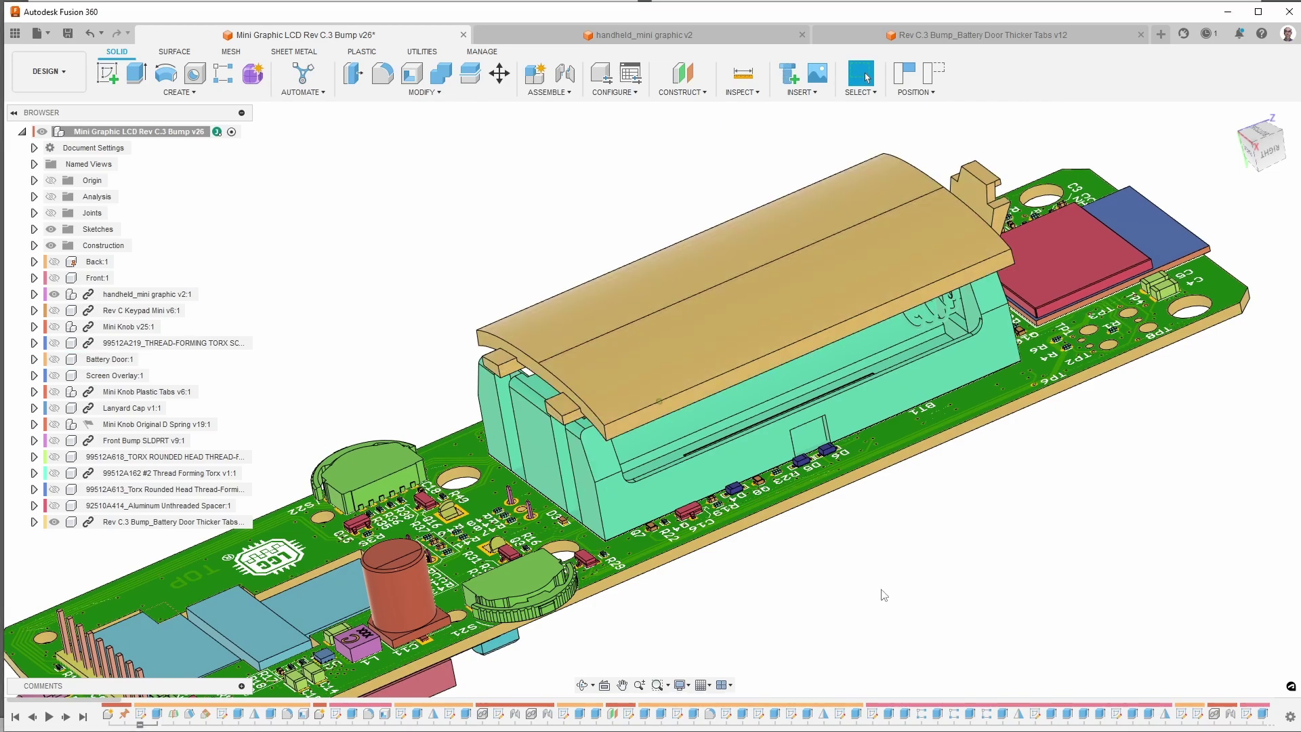
shift+middle_drag(578, 515, 579, 468)
scroll(578, 447, up, 3)
scroll(579, 469, up, 5)
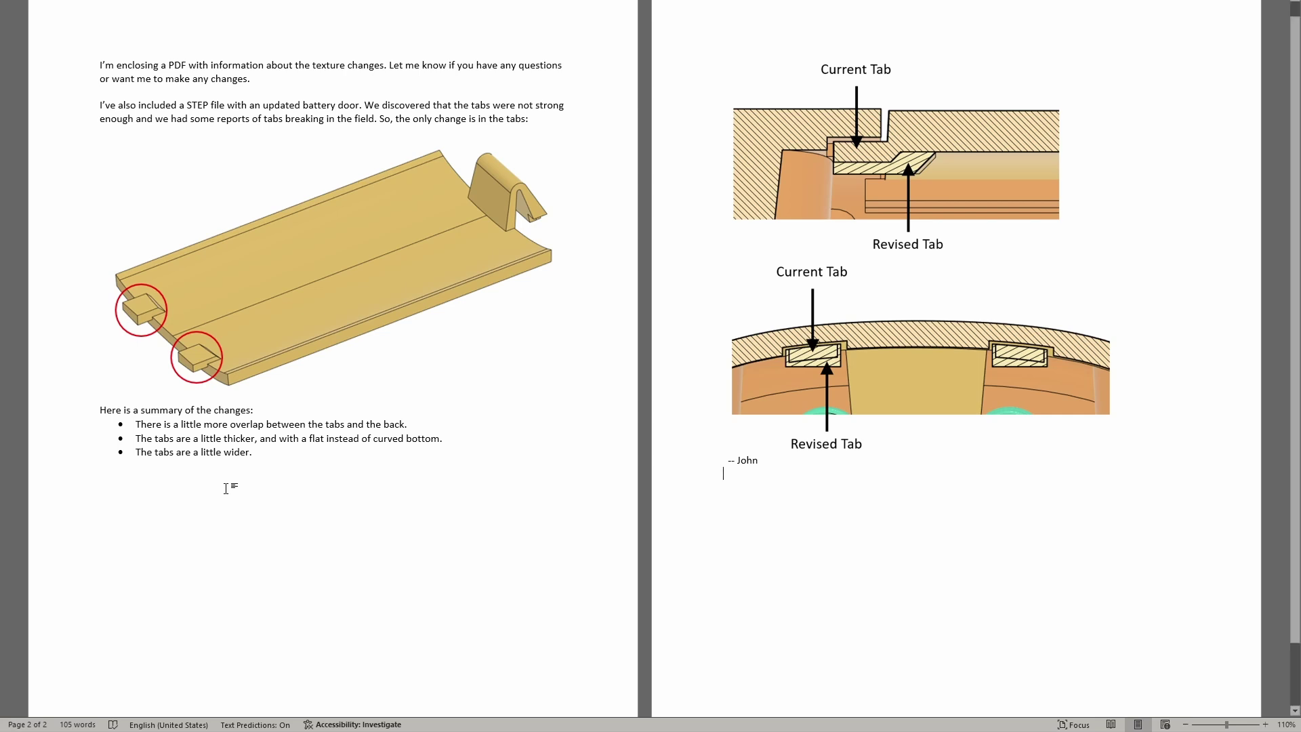
Convert the three bulleted tab-change lines in the page 1 summary into a 1–3 numbered list.
click(225, 489)
drag(271, 453, 282, 455)
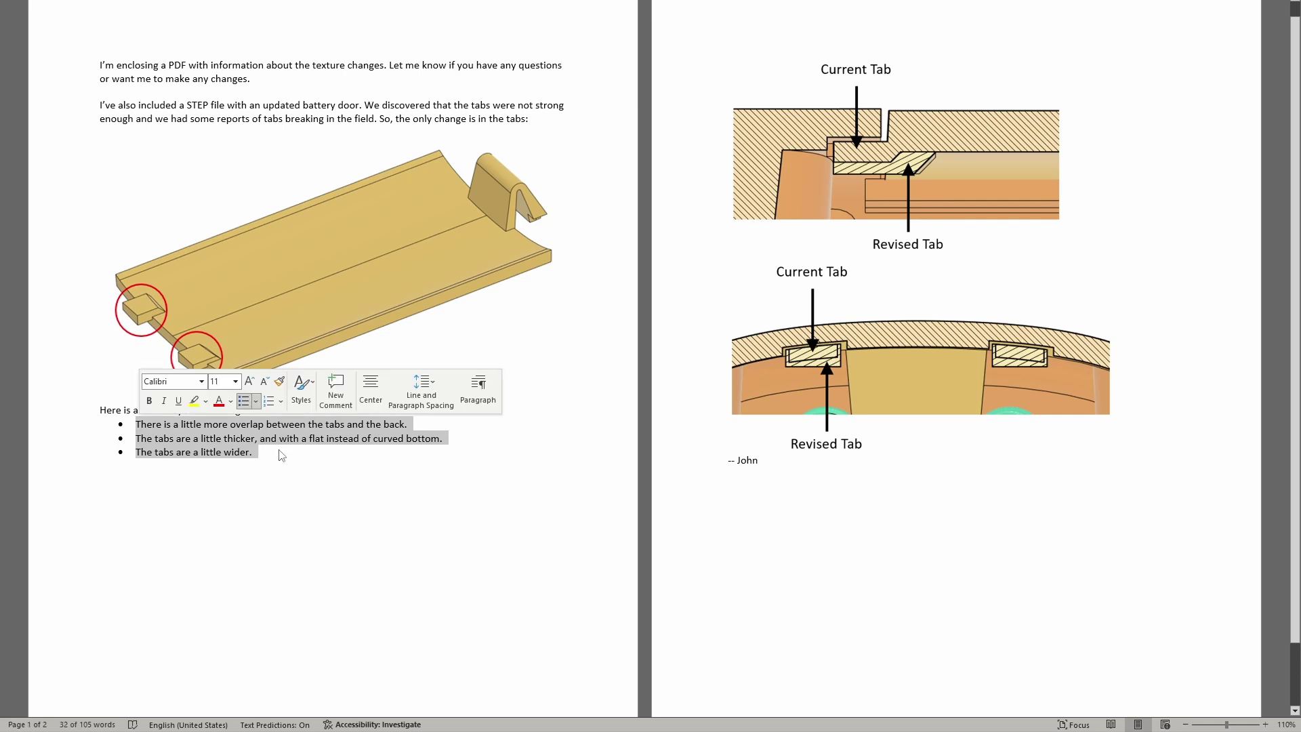
click(269, 400)
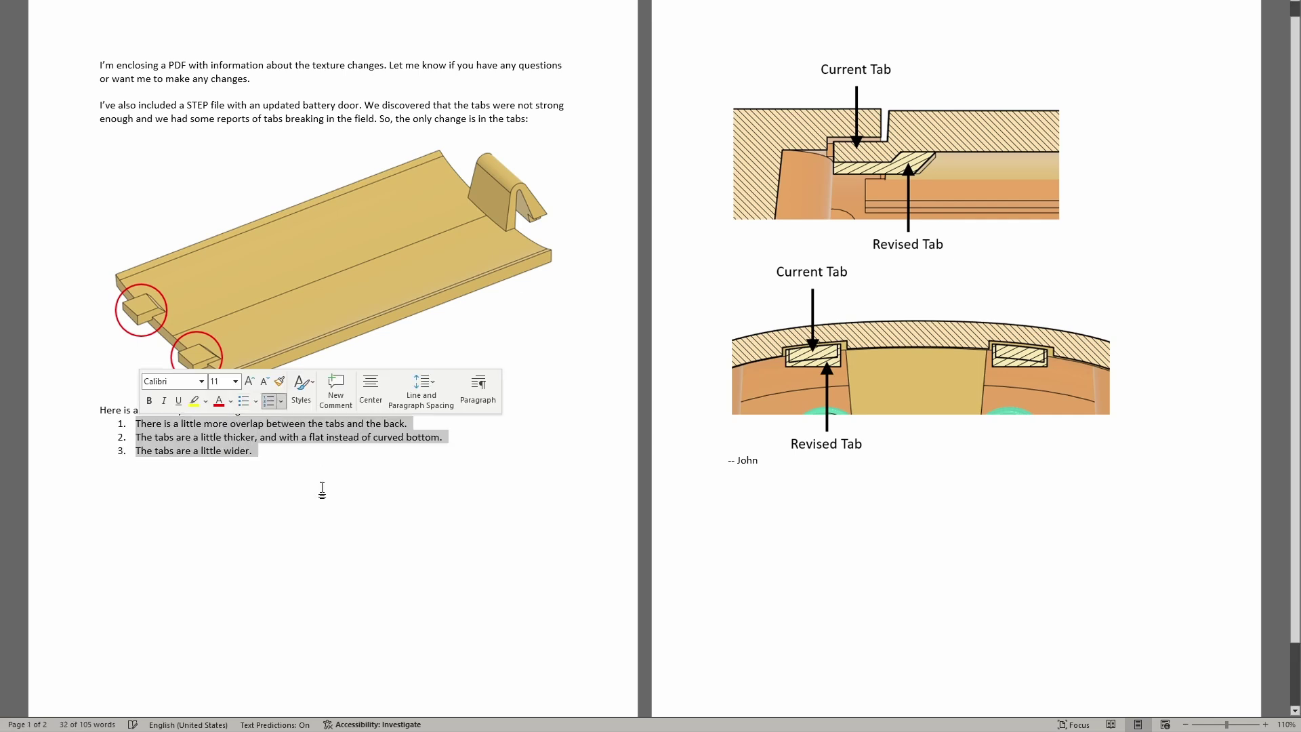
click(333, 497)
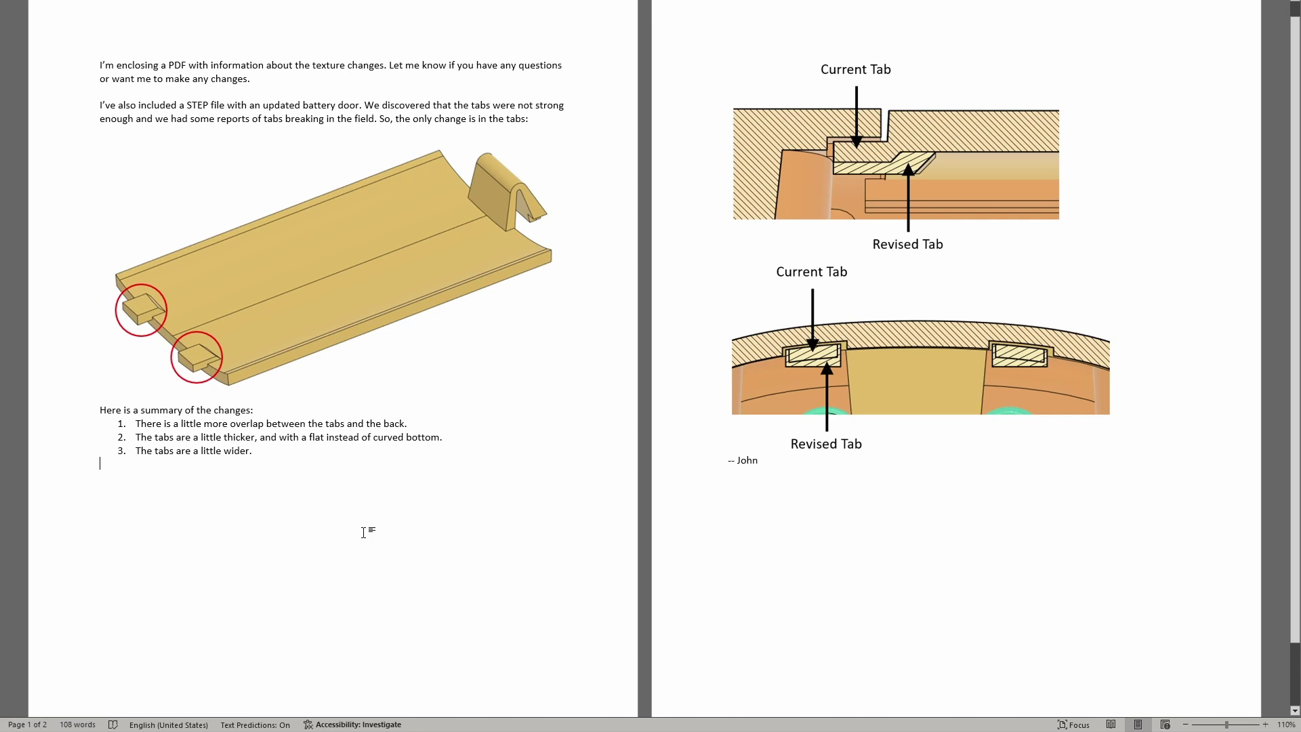